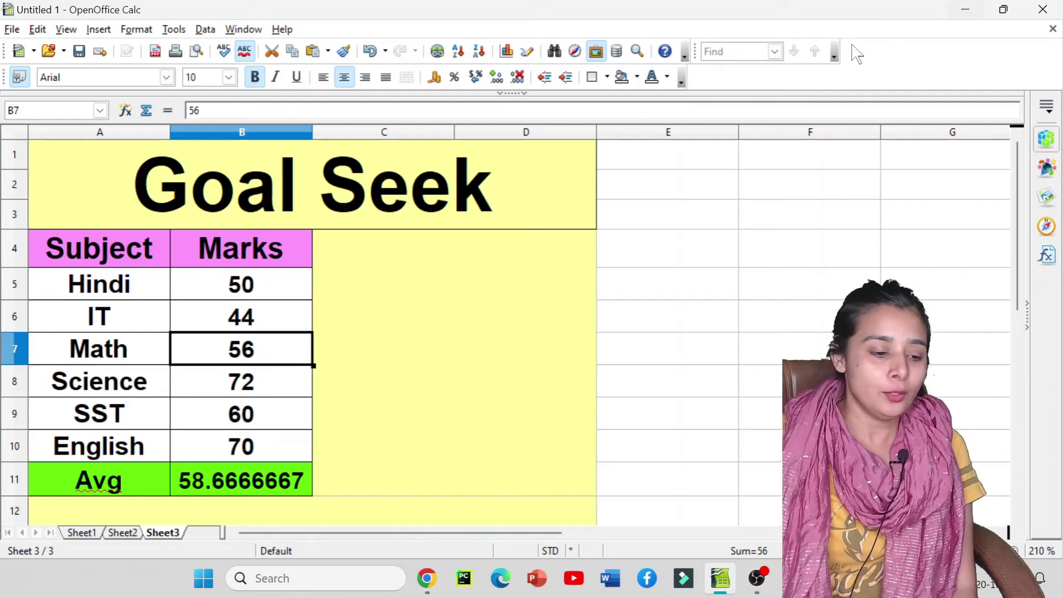
- Examine the subject list, the marks and the formula behind the average in the marks table
click(131, 263)
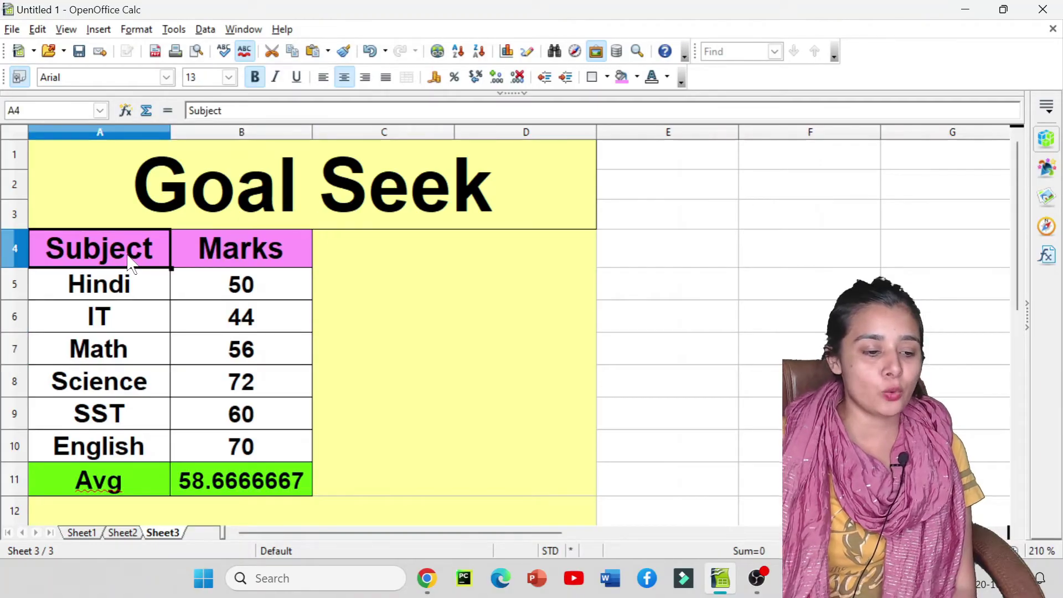
drag(124, 294, 134, 397)
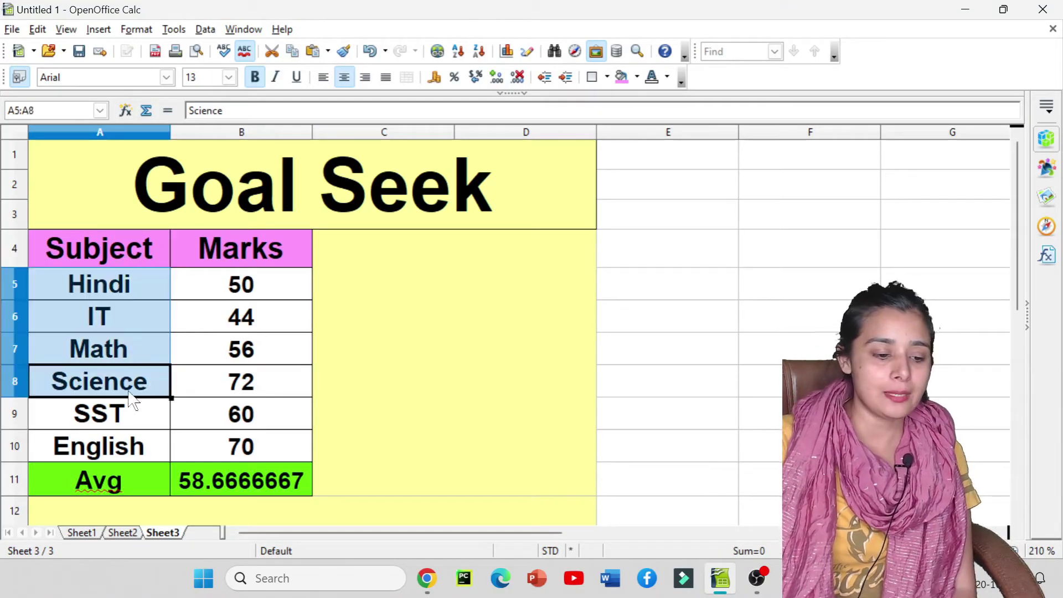
click(216, 248)
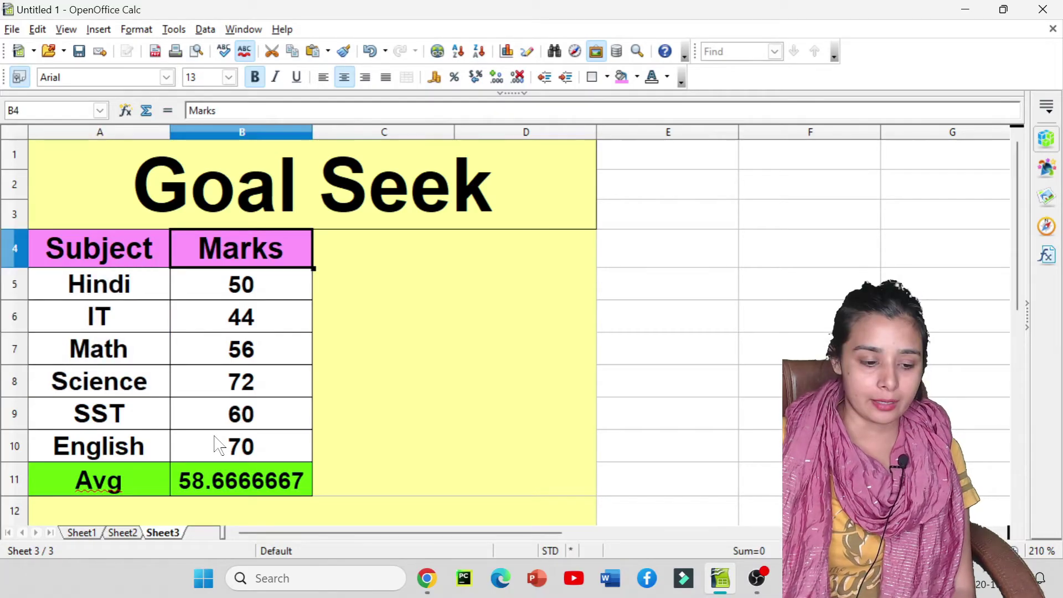
click(218, 480)
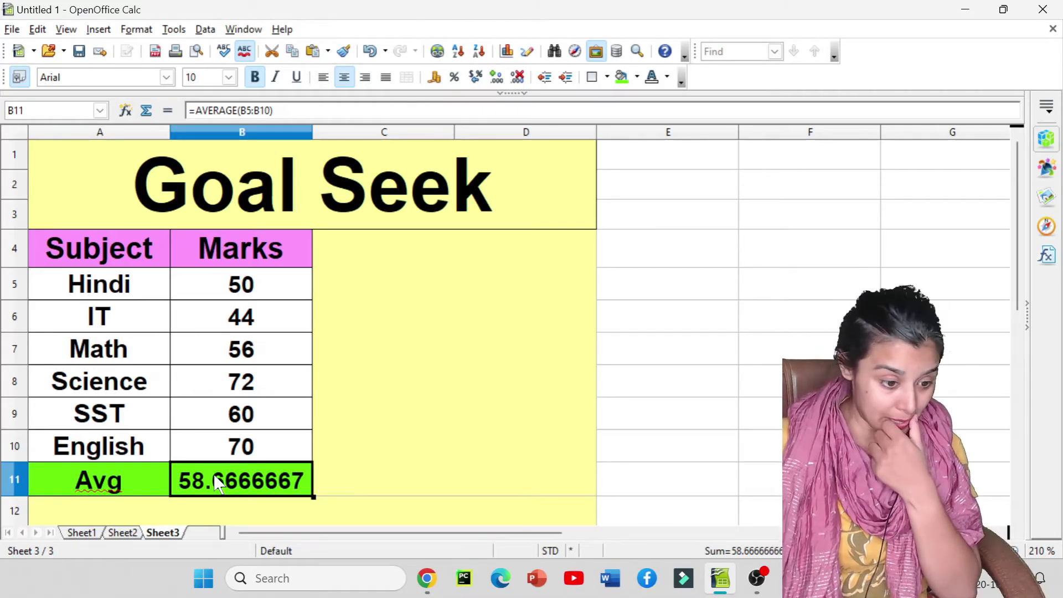
click(218, 318)
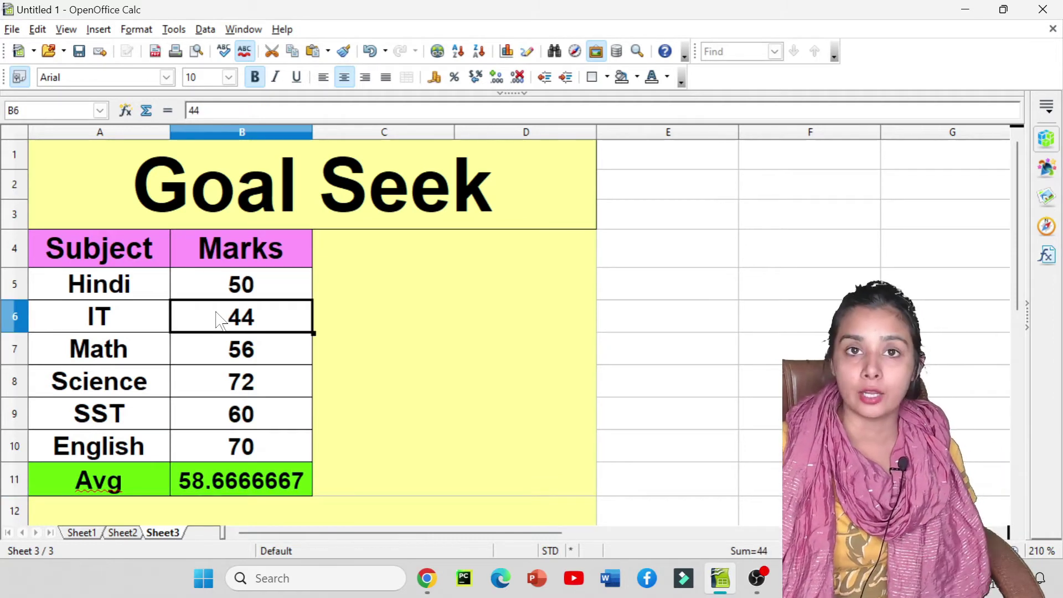
- Start Goal Seek and pick the average in cell B11 as the formula cell
click(203, 495)
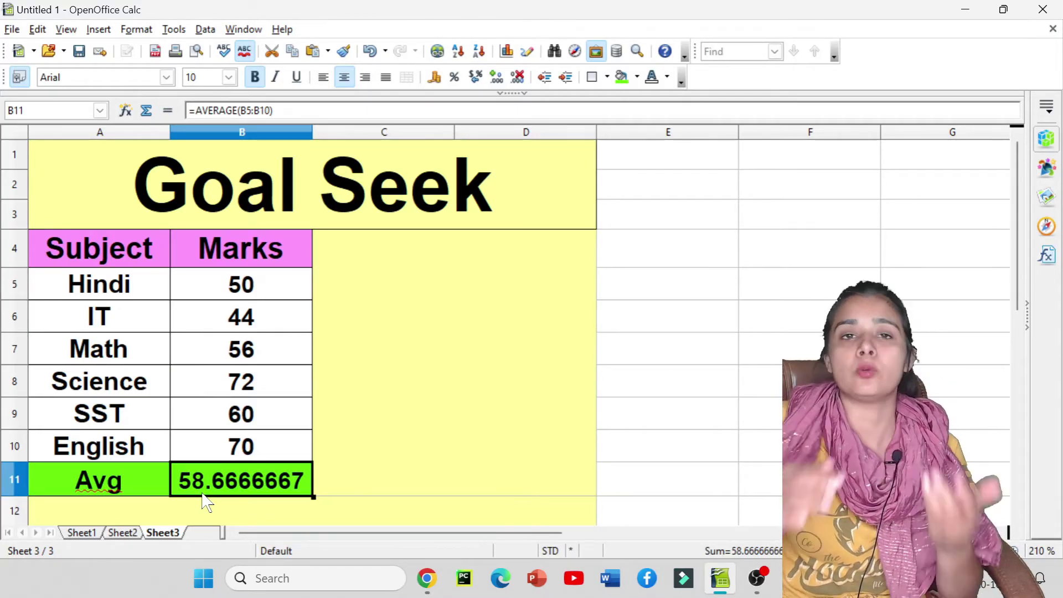
click(174, 30)
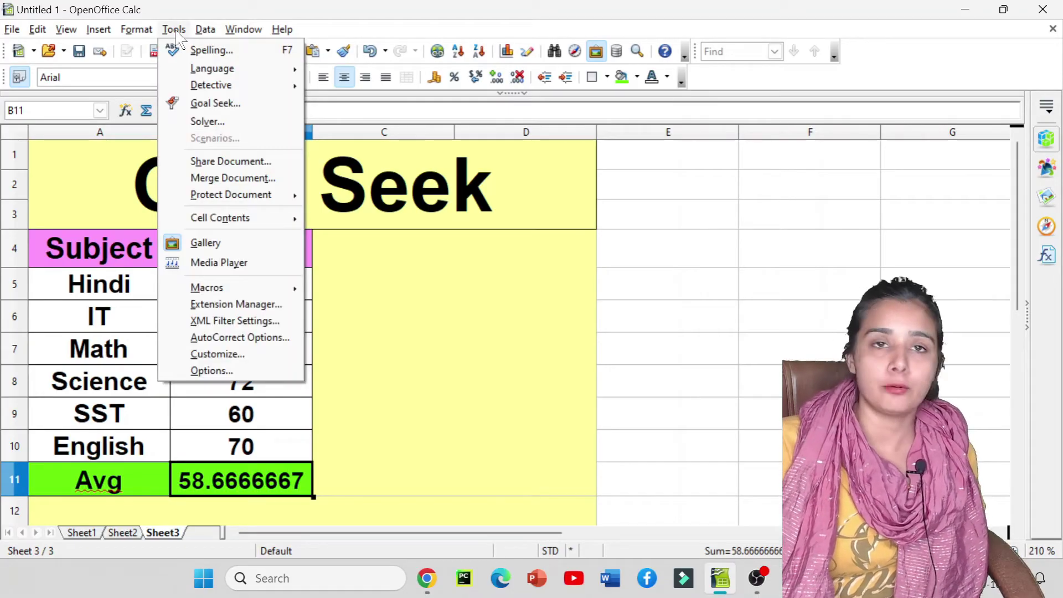
click(232, 108)
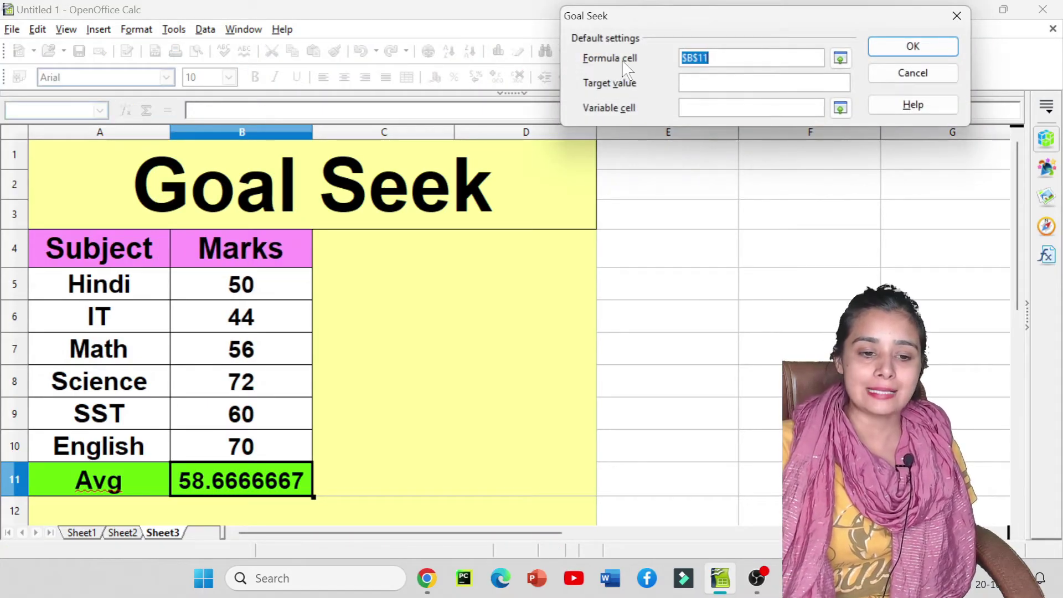
click(244, 484)
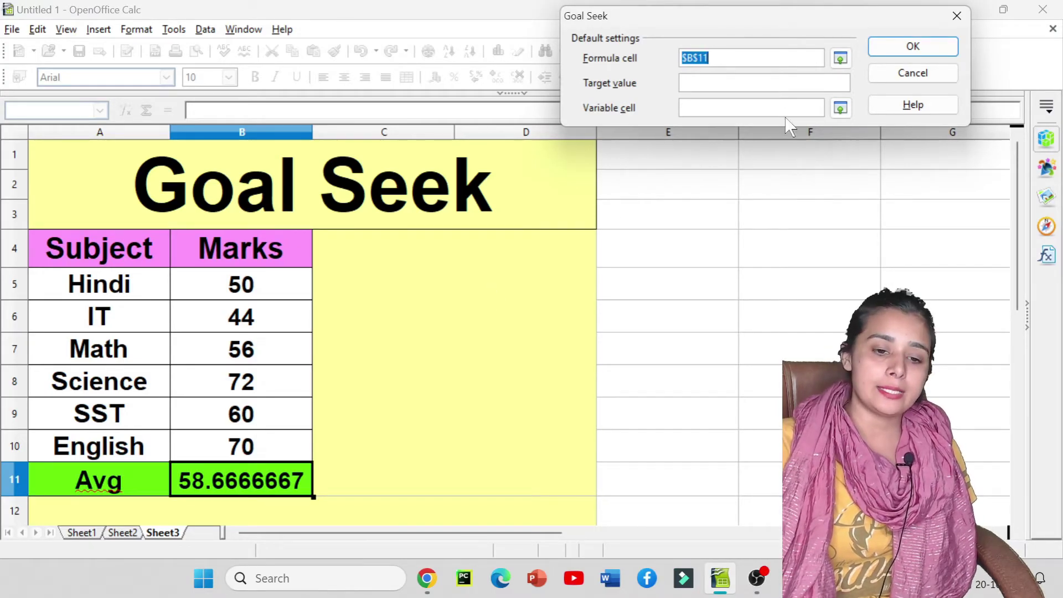
click(840, 61)
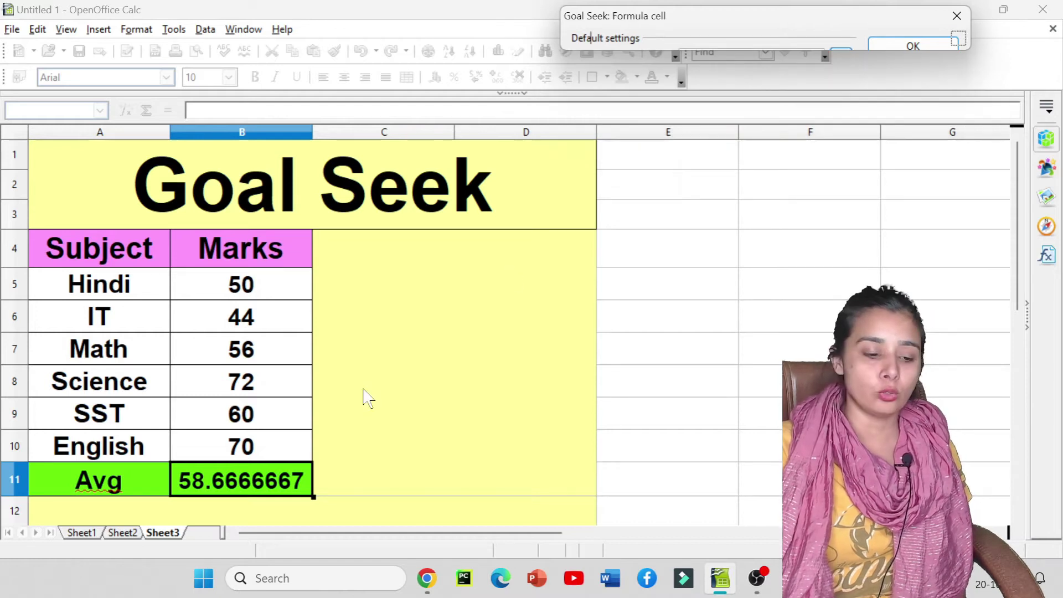
click(255, 487)
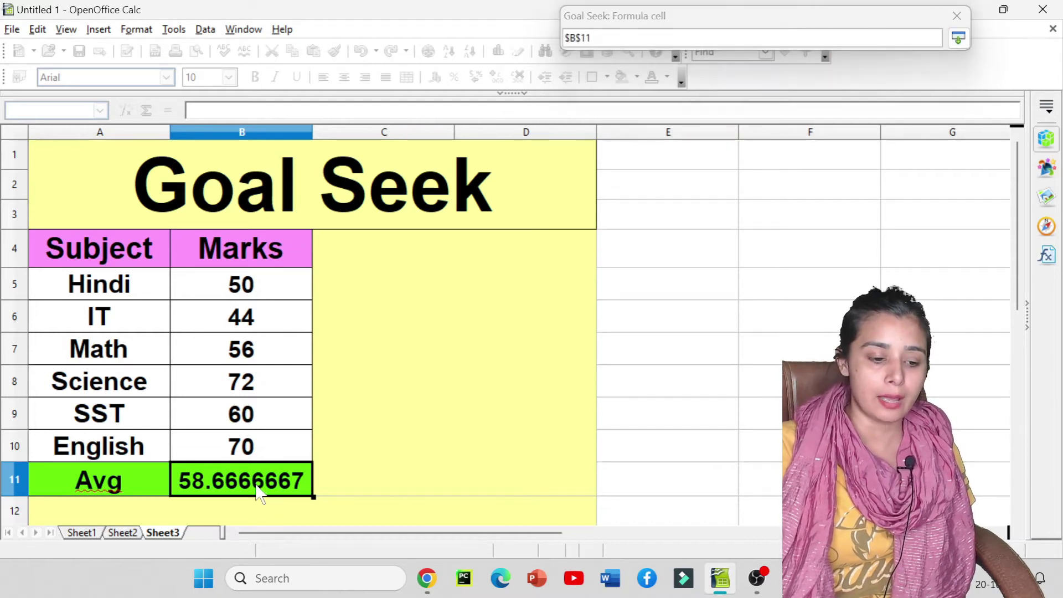
click(959, 37)
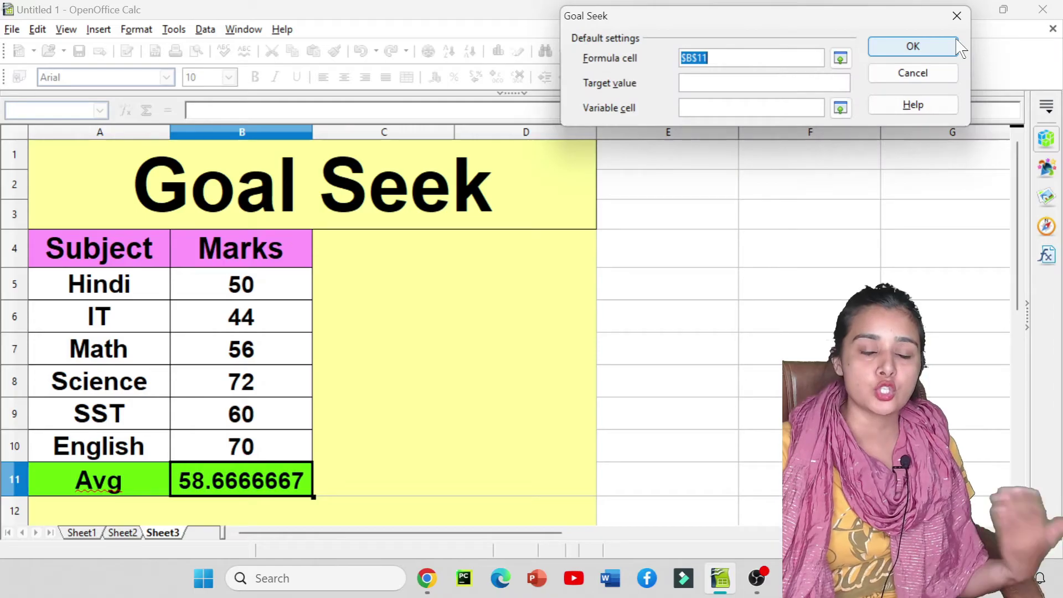
- Set the target value to 75 with the IT marks cell B6 as variable cell, and insert the Goal Seek result
click(793, 80)
text(75)
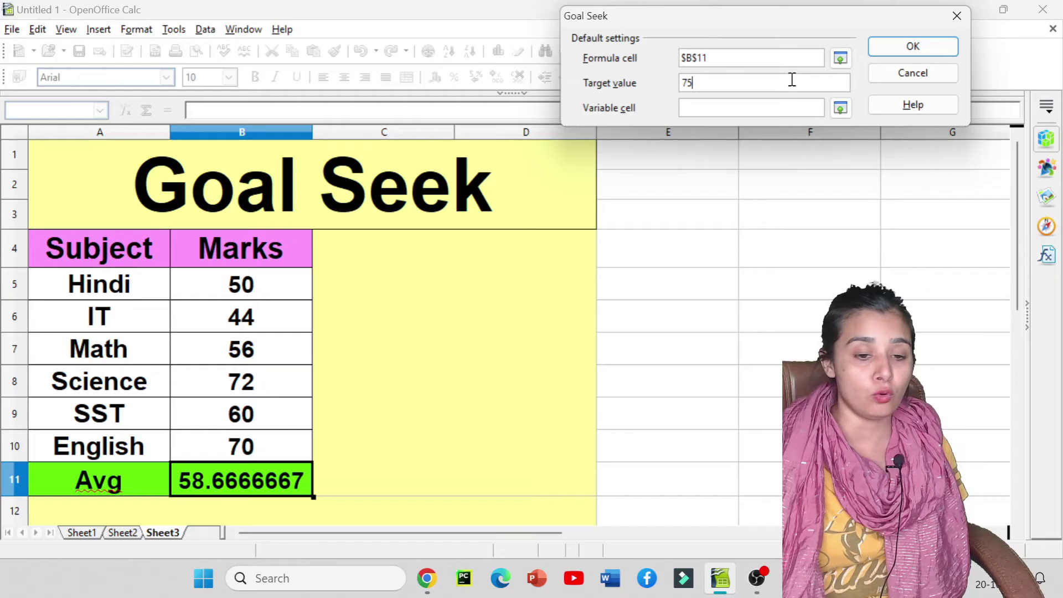
click(811, 107)
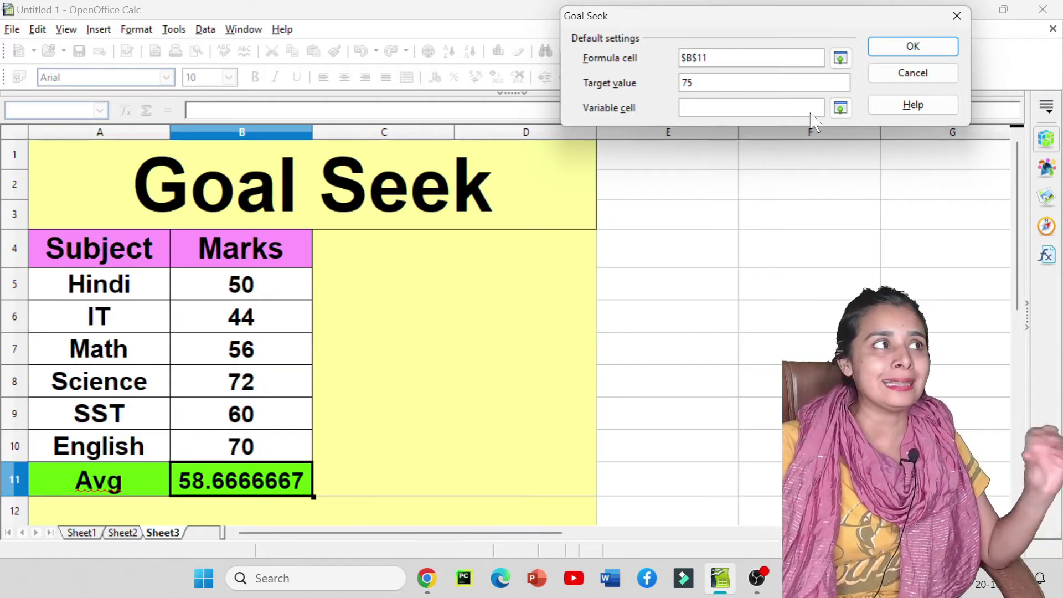
click(841, 108)
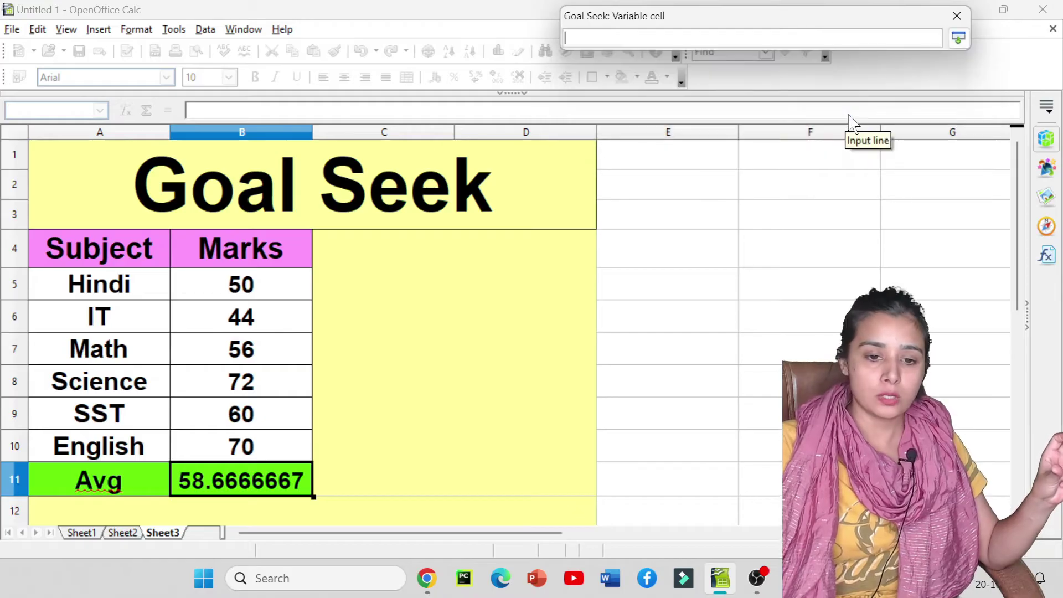
click(274, 311)
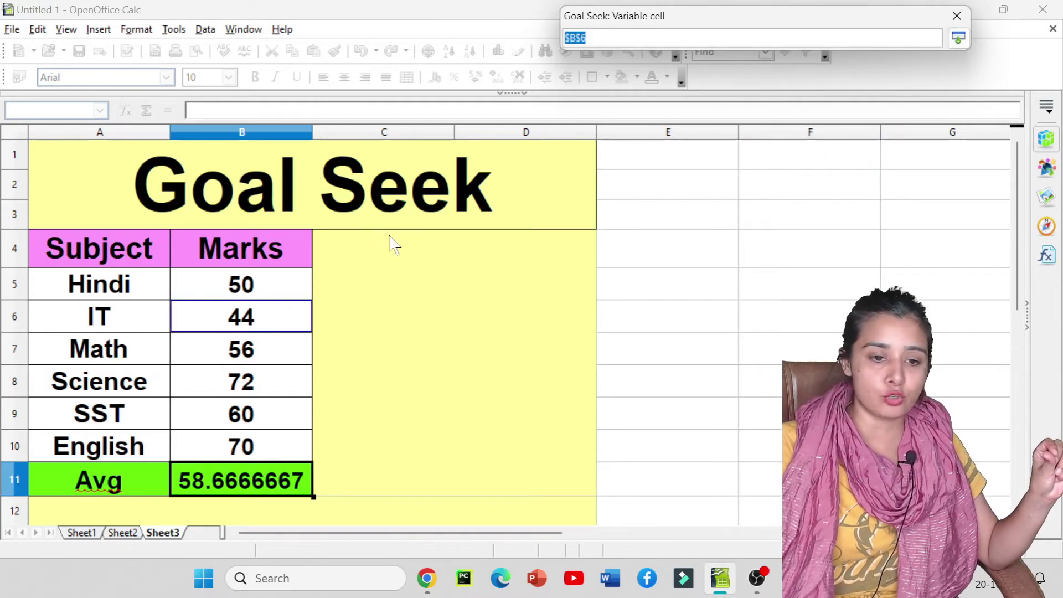
click(959, 37)
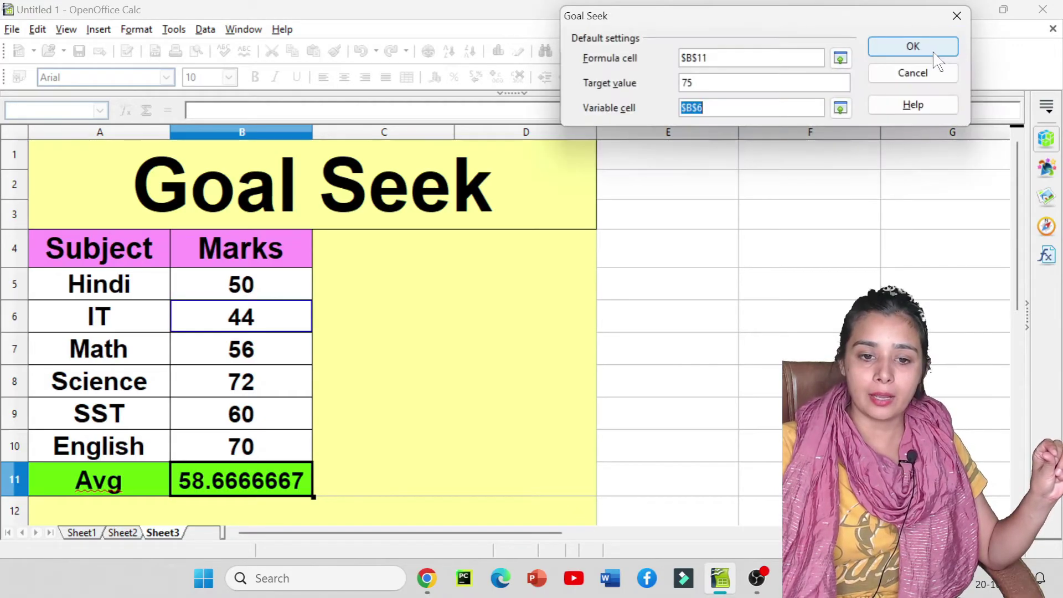
click(934, 51)
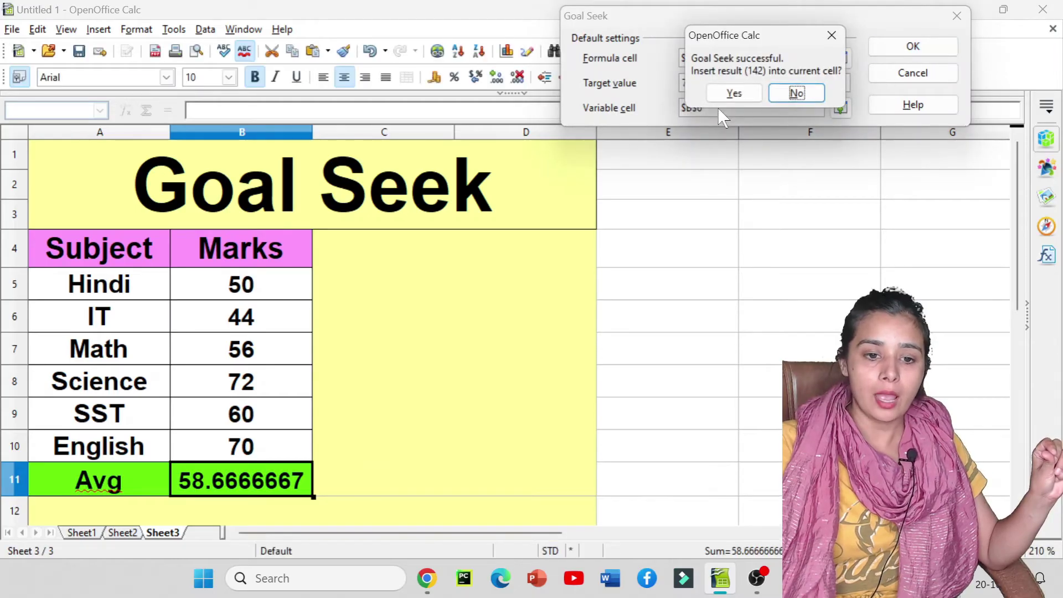
click(734, 94)
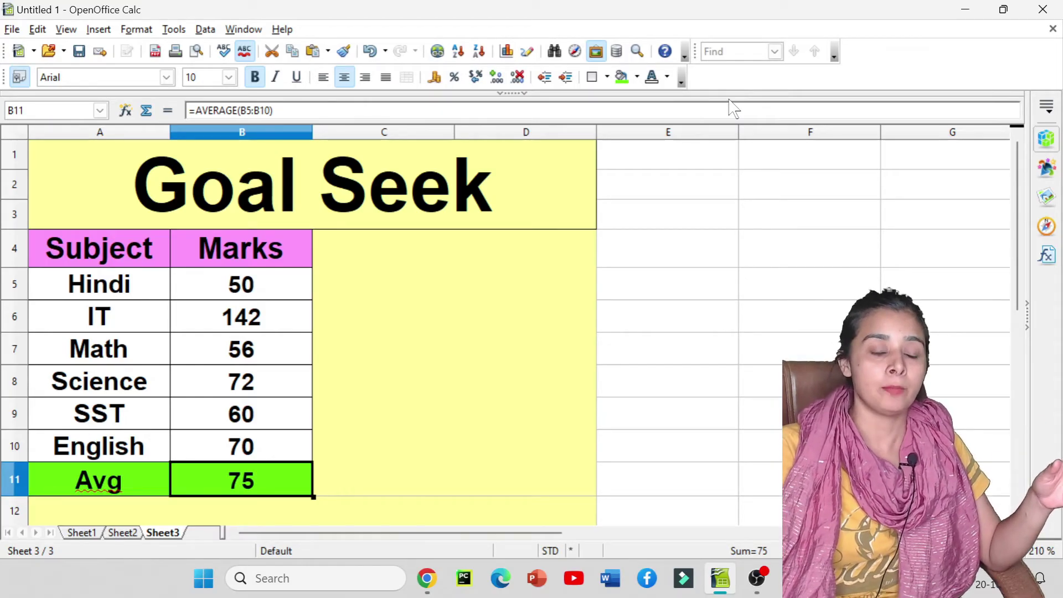
- Try to overwrite the average formula in cell B11 with a plain number, and undo the entry
double_click(271, 483)
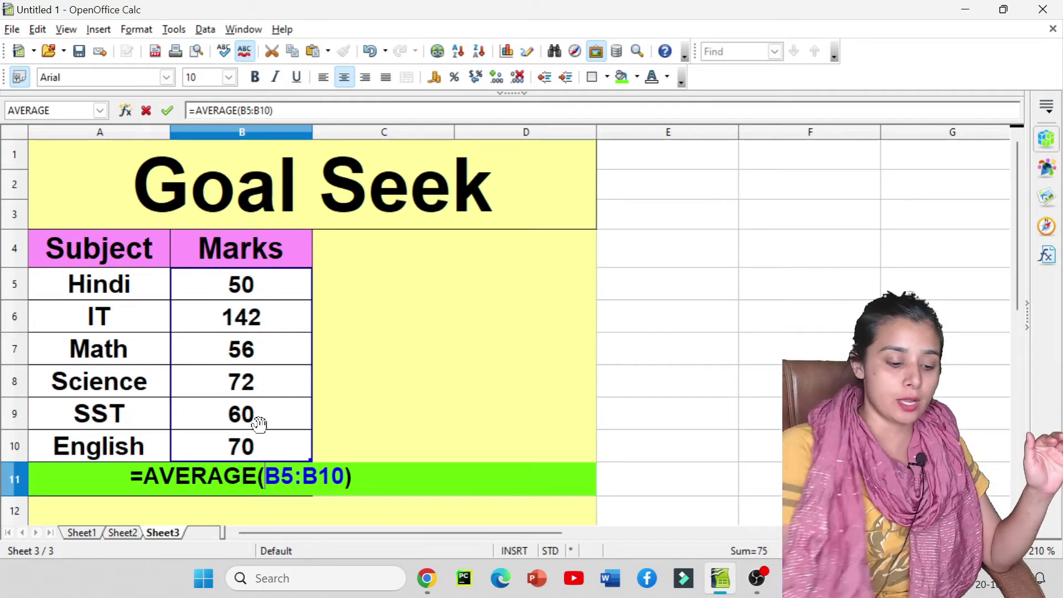
key(Escape)
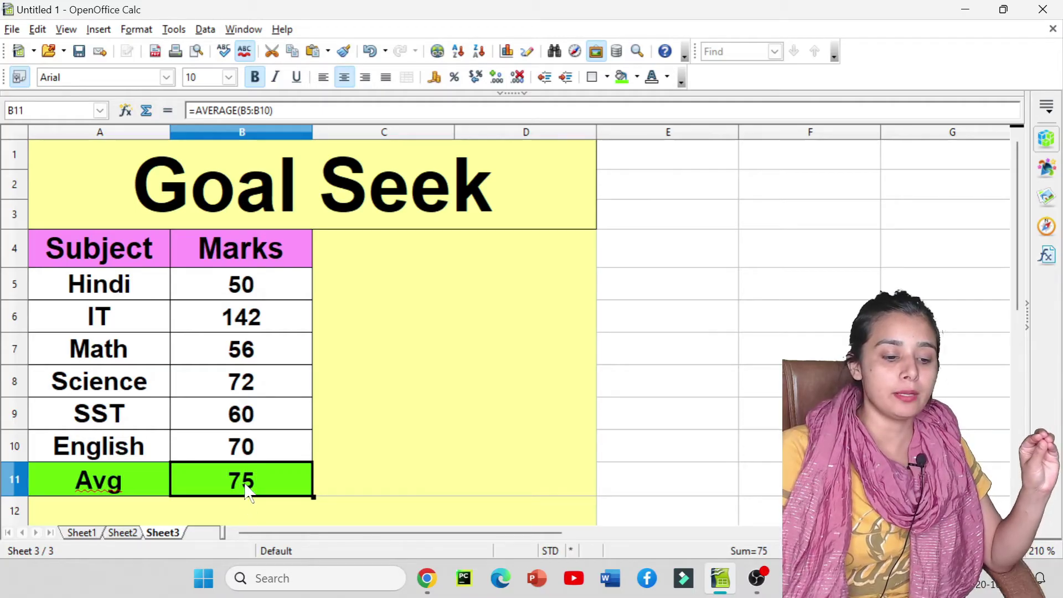
text(6)
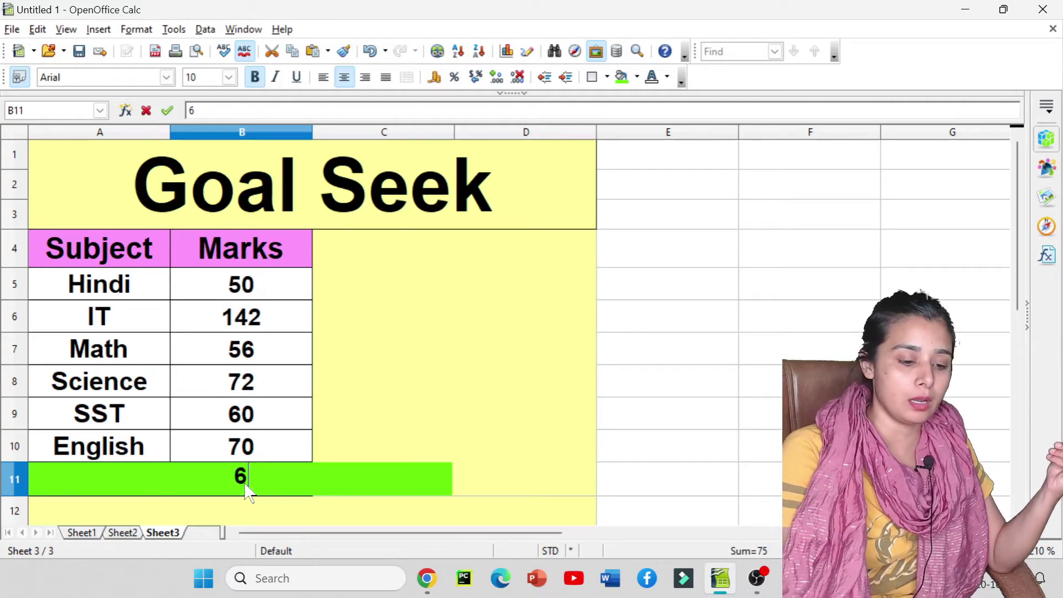
click(223, 411)
key(ctrl+z)
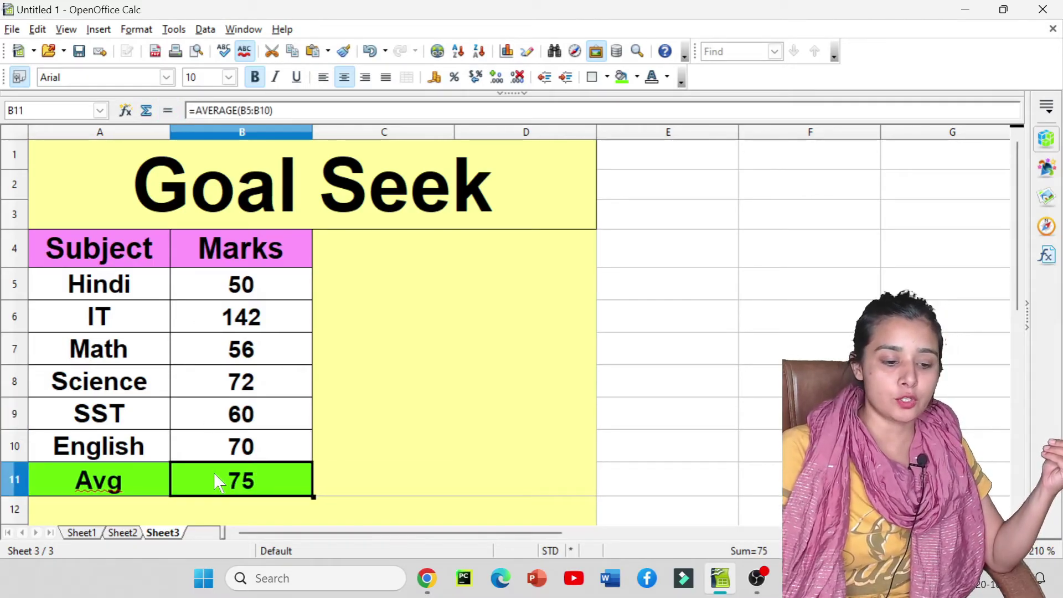
- Run Goal Seek on the average cell B11 with target value 65 and variable cell B6, and insert the result
click(173, 29)
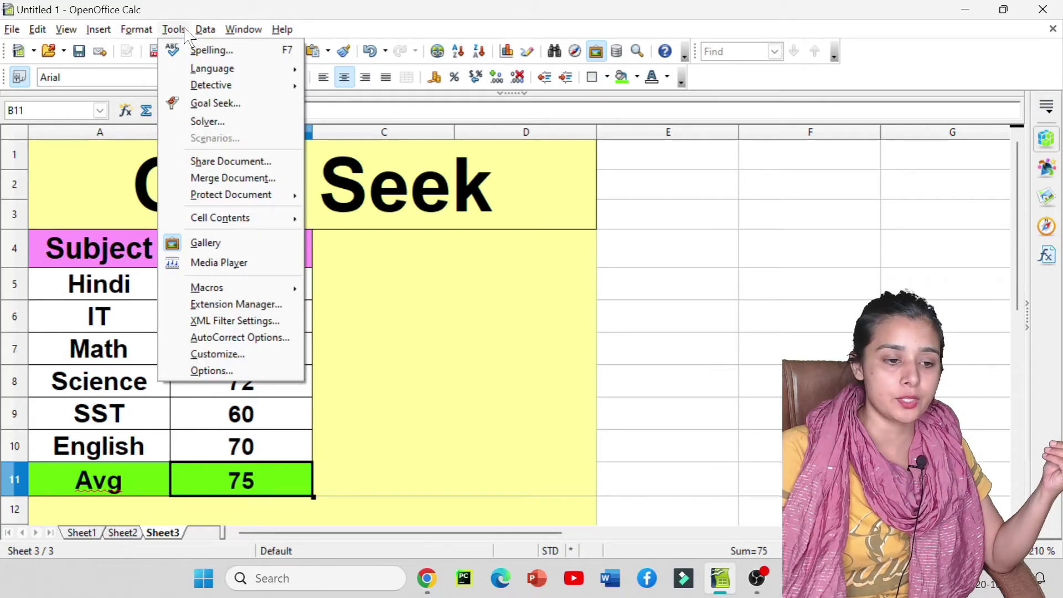
click(222, 103)
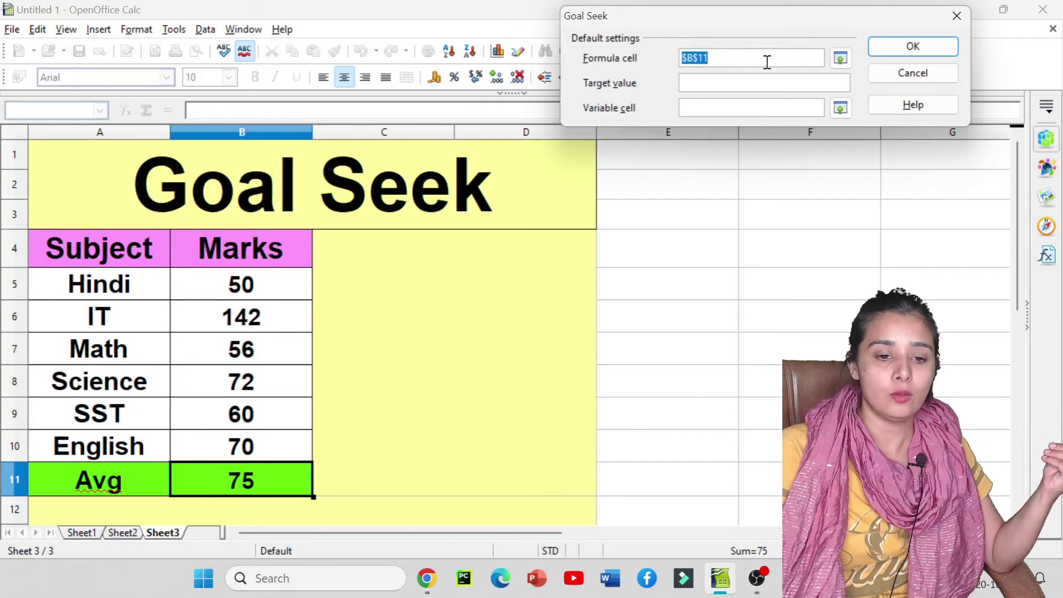
click(805, 89)
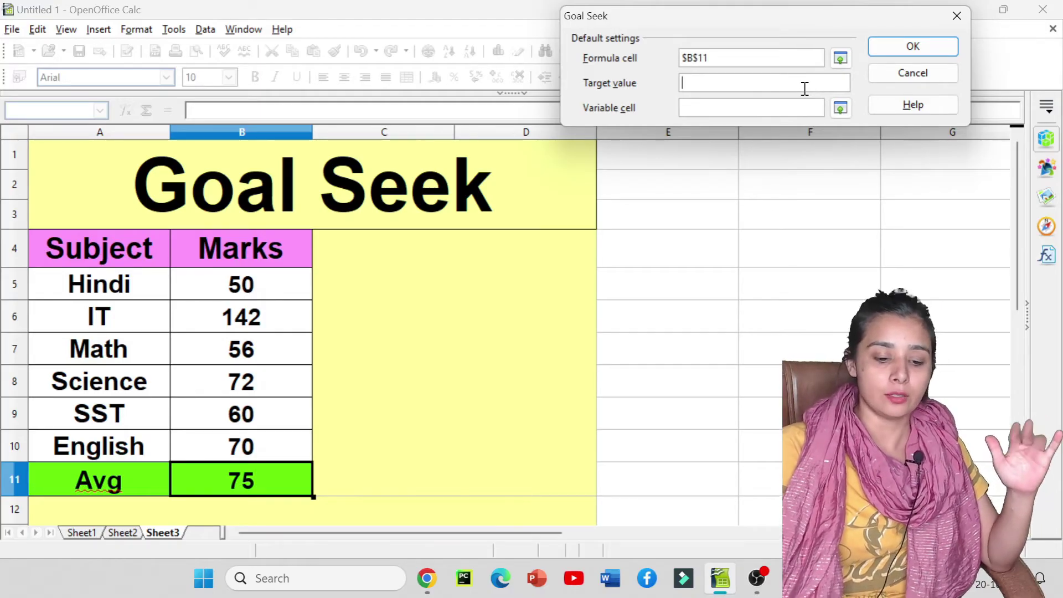
text(65)
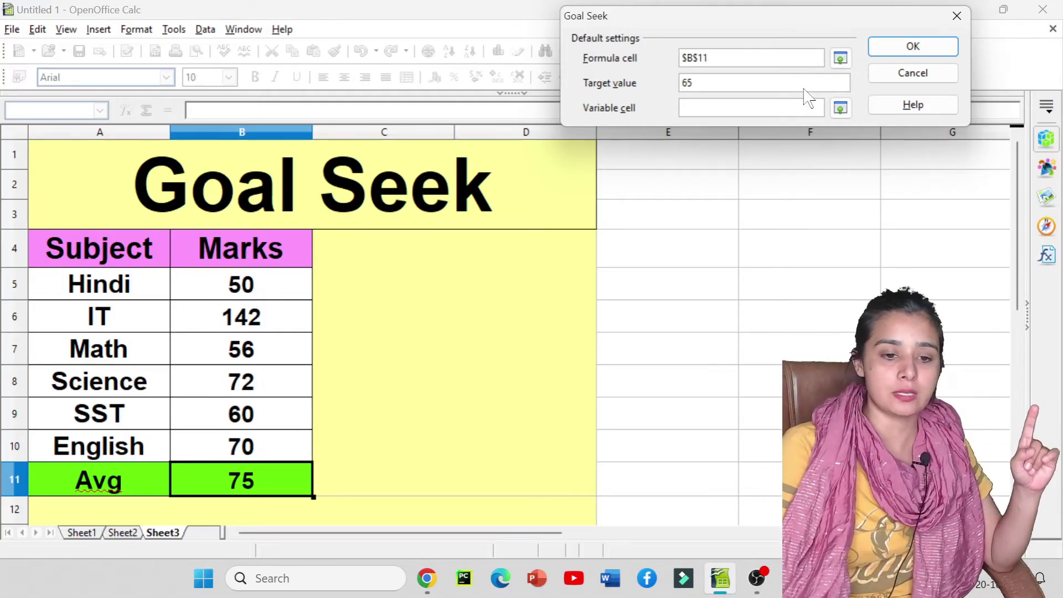
click(840, 108)
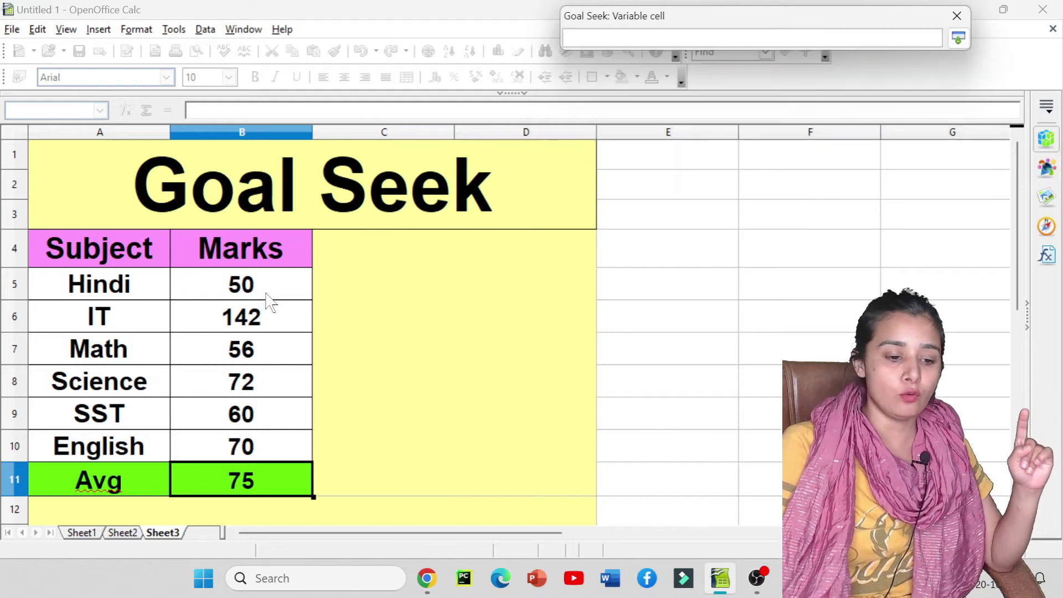
click(248, 327)
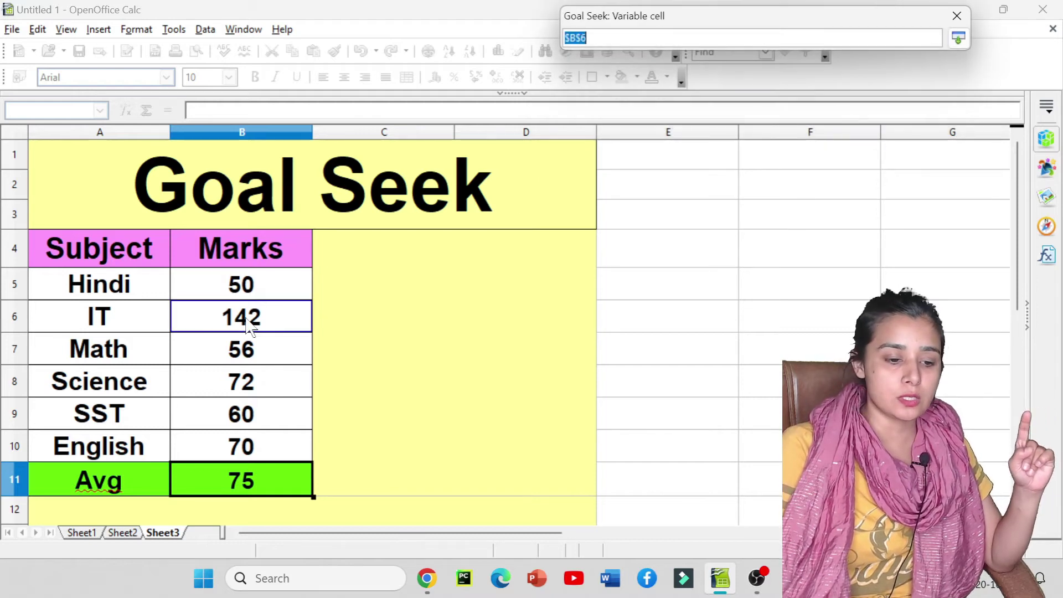
click(959, 39)
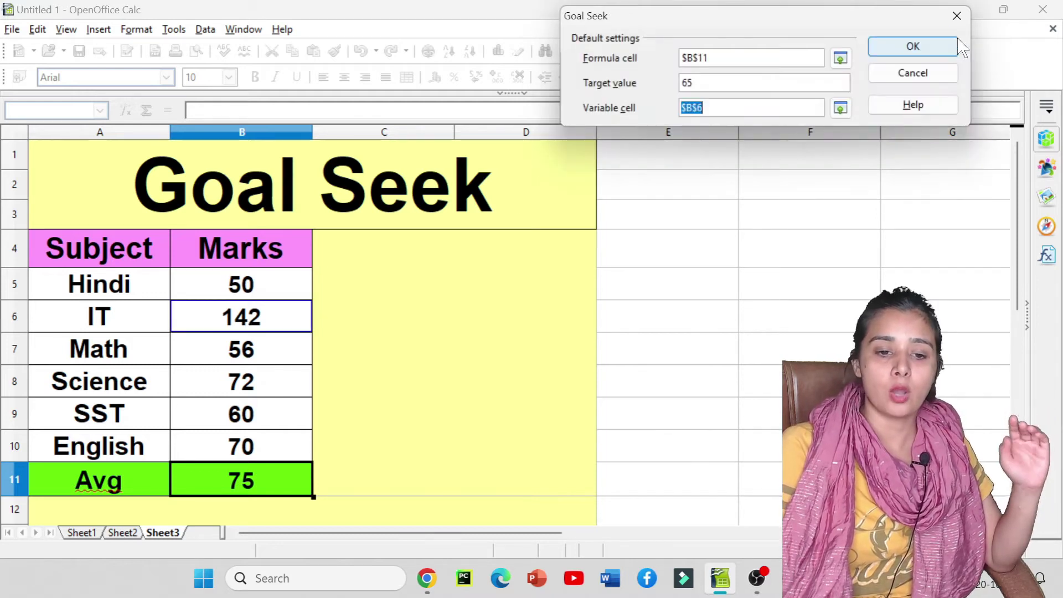
click(913, 47)
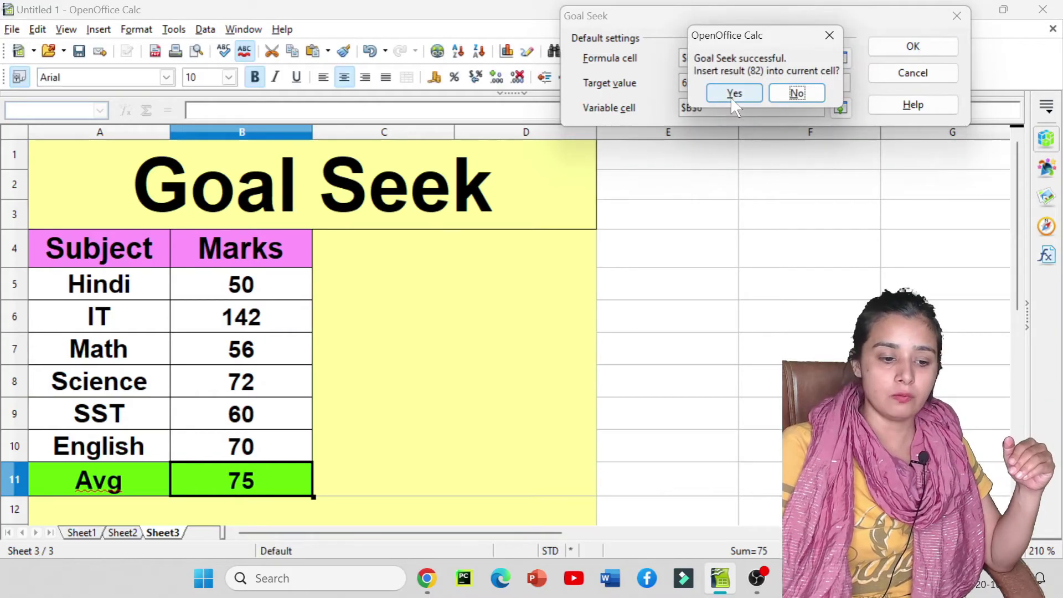
click(732, 95)
click(228, 326)
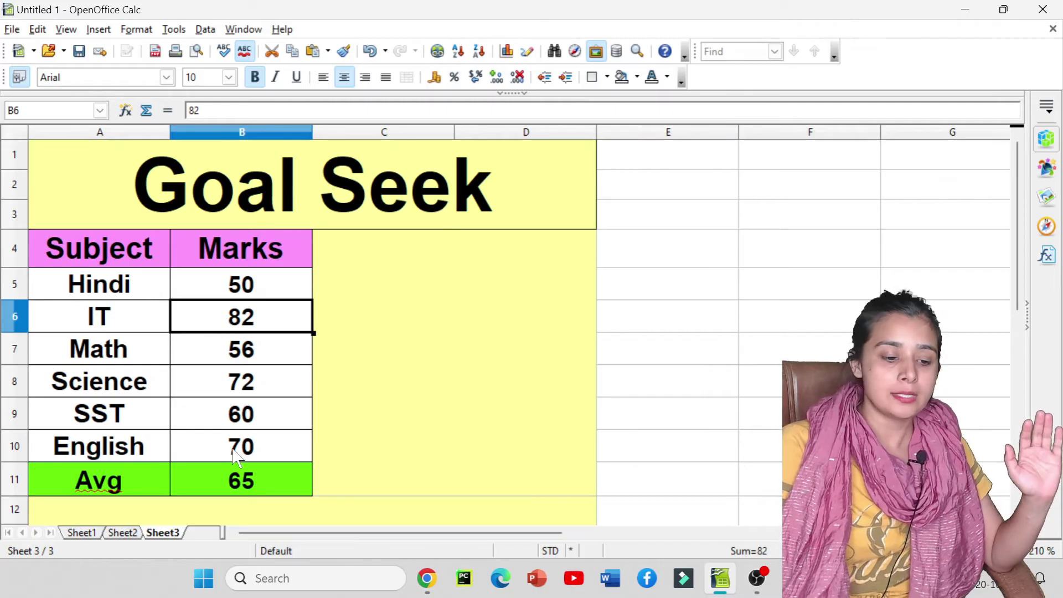
- Start Goal Seek with the average in cell B11 as formula cell and set the target value to 70
click(240, 488)
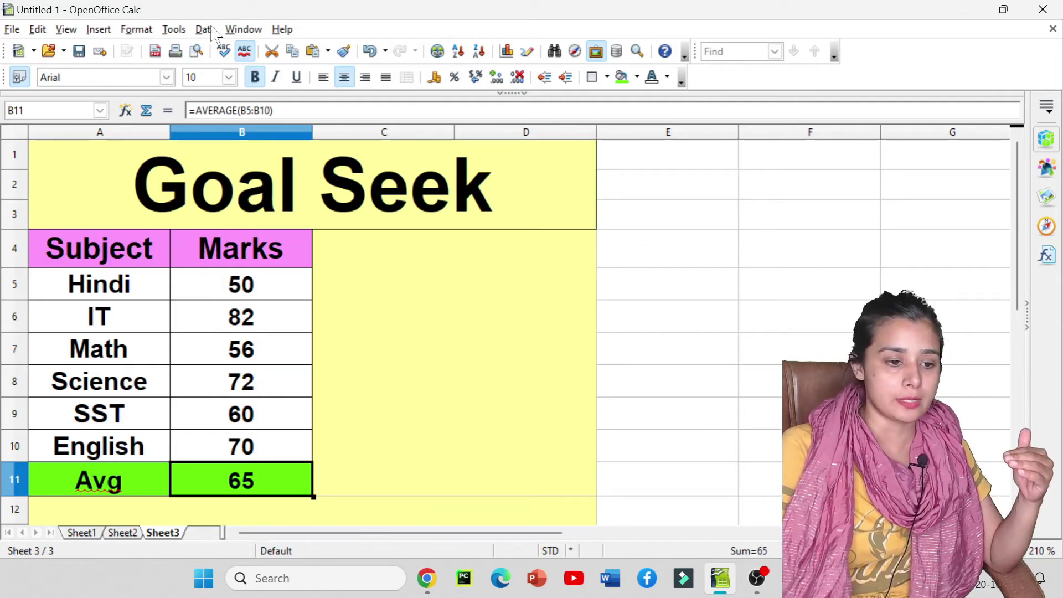
key(F2)
click(176, 31)
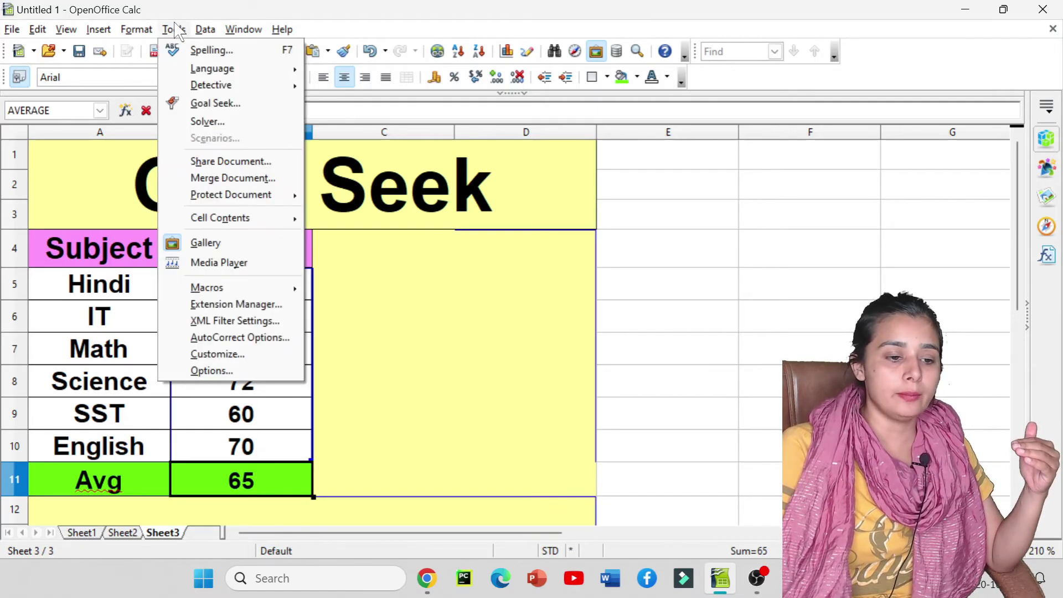
click(226, 108)
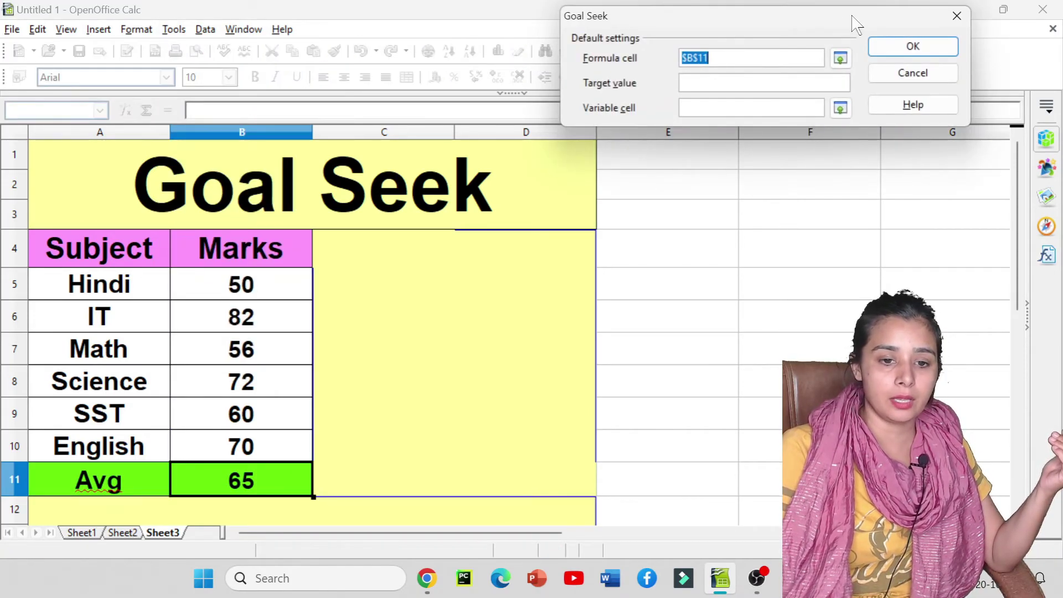
click(837, 88)
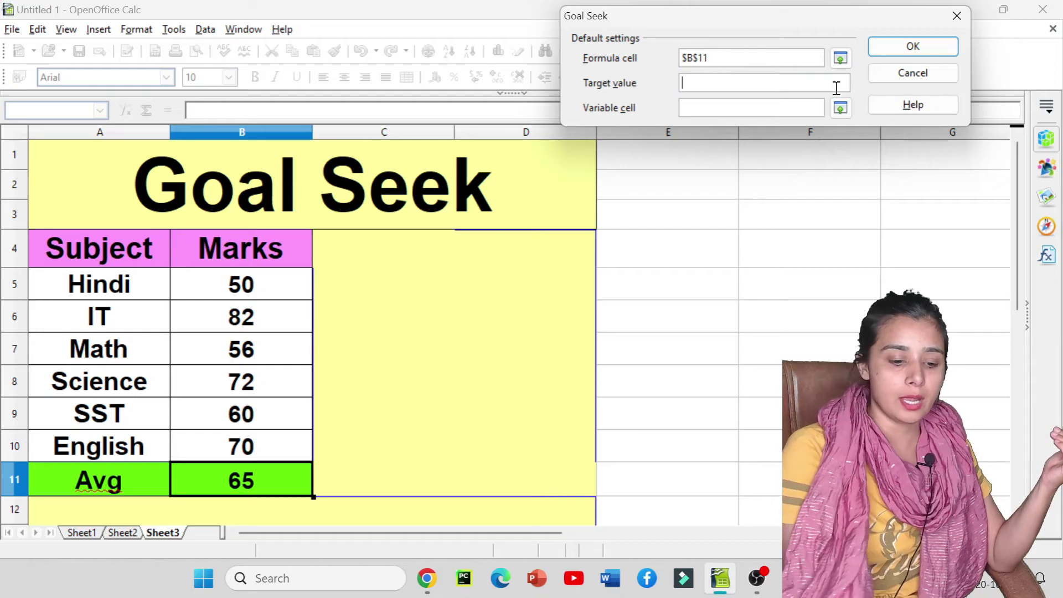
text(7)
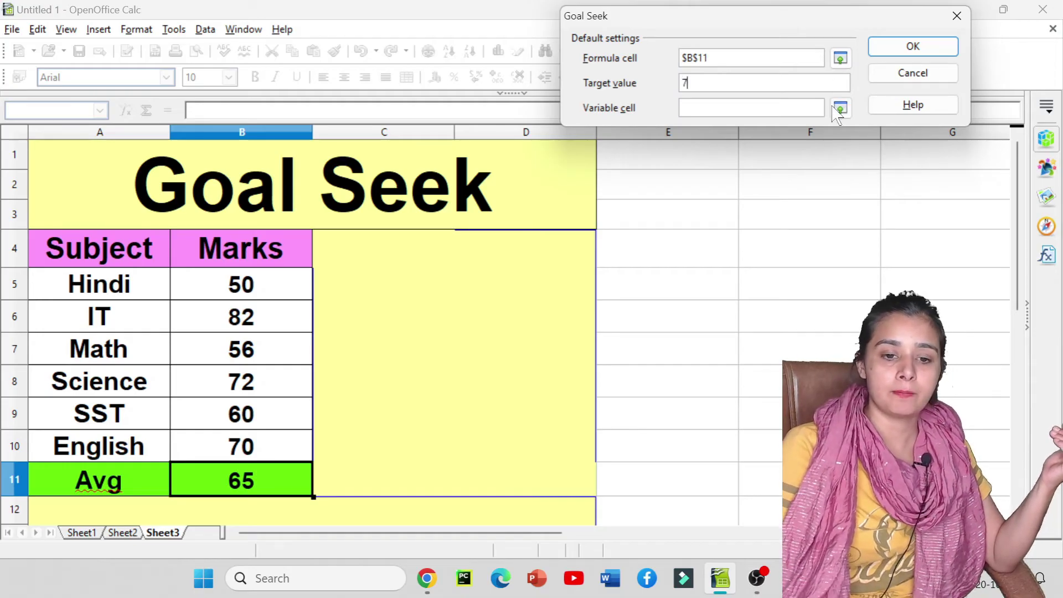
text(0)
- Pick the Hindi marks cell B5 as the variable cell, run Goal Seek and insert the result
click(841, 107)
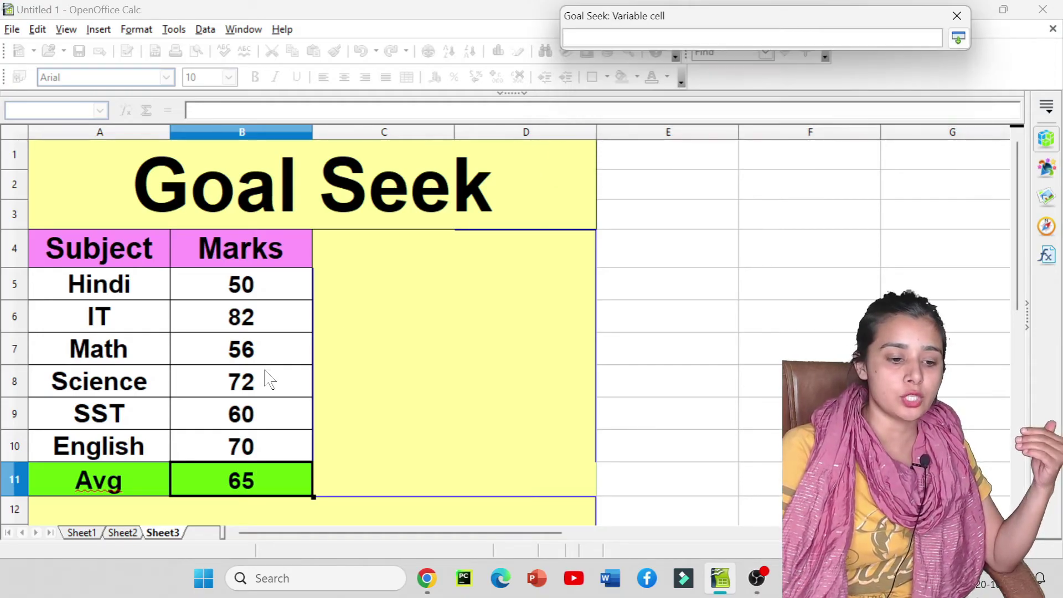
click(272, 296)
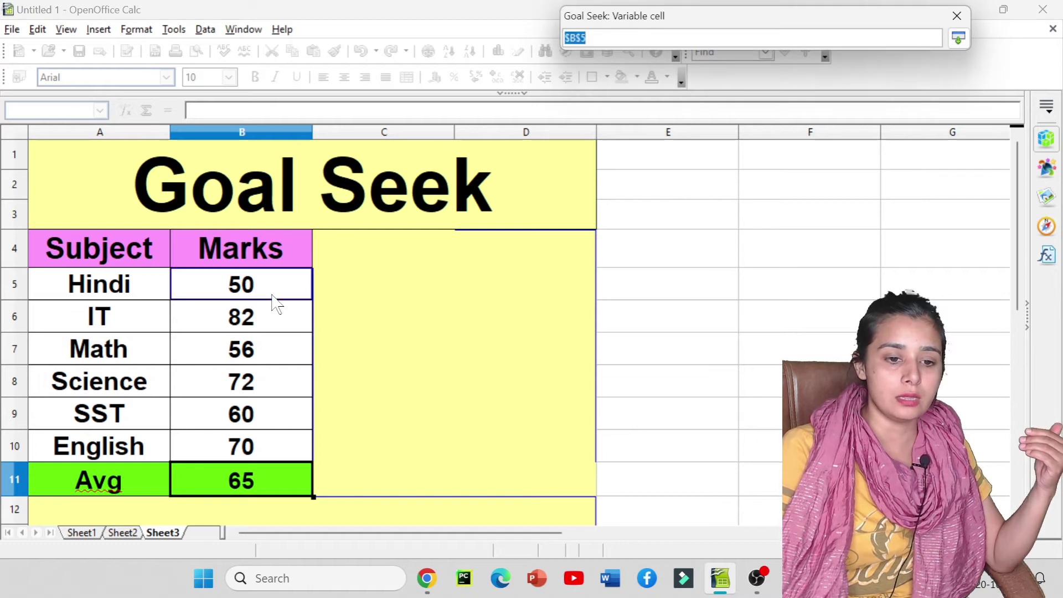
click(958, 39)
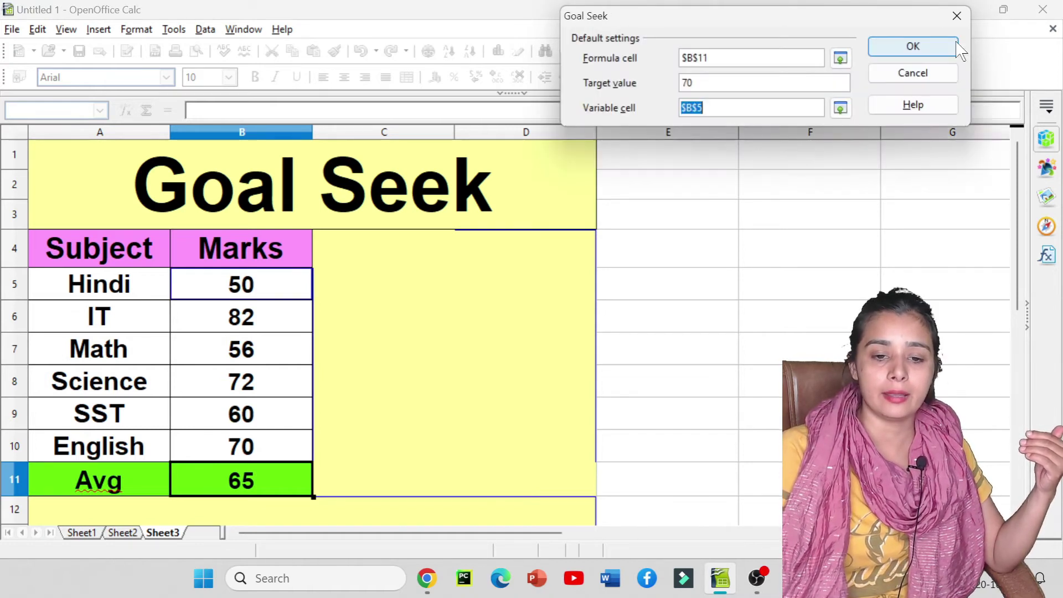
click(911, 50)
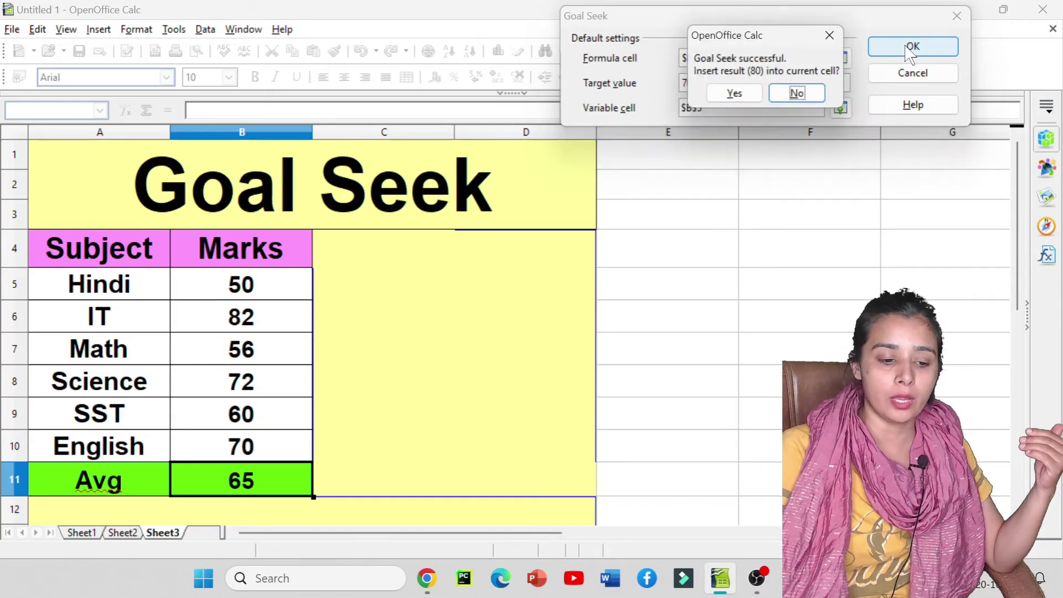
click(740, 95)
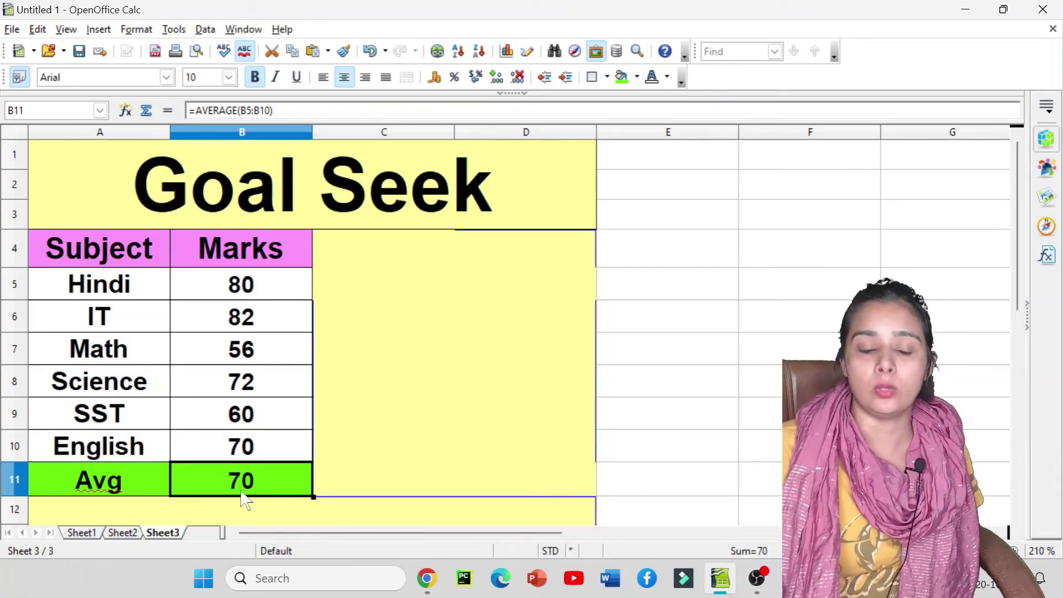
- On Sheet2, enter the simple-interest labels P, R, T and SI in cells A1 to A4
click(123, 533)
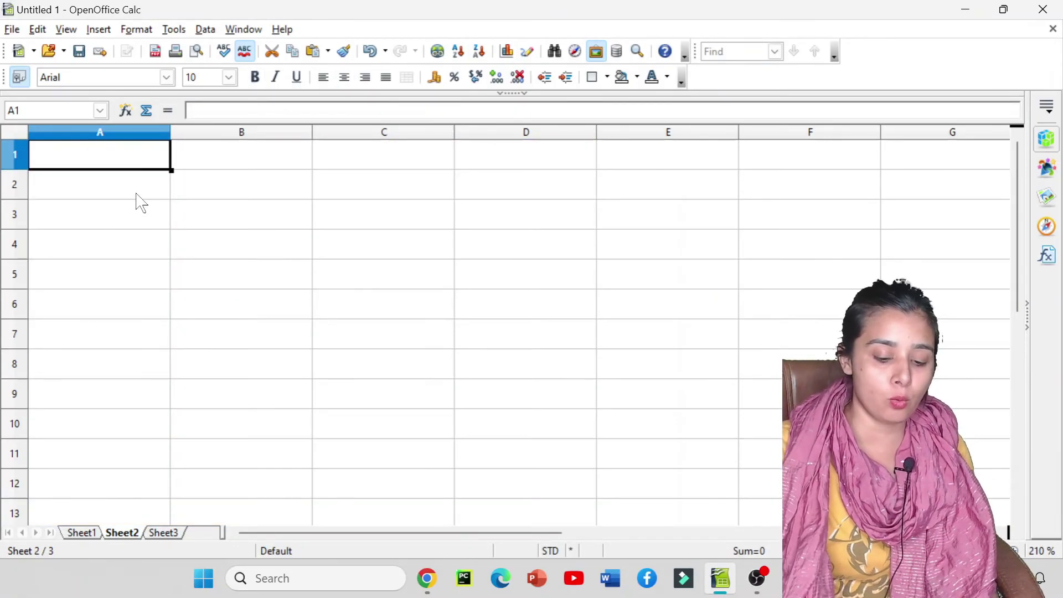
text(P)
key(Return)
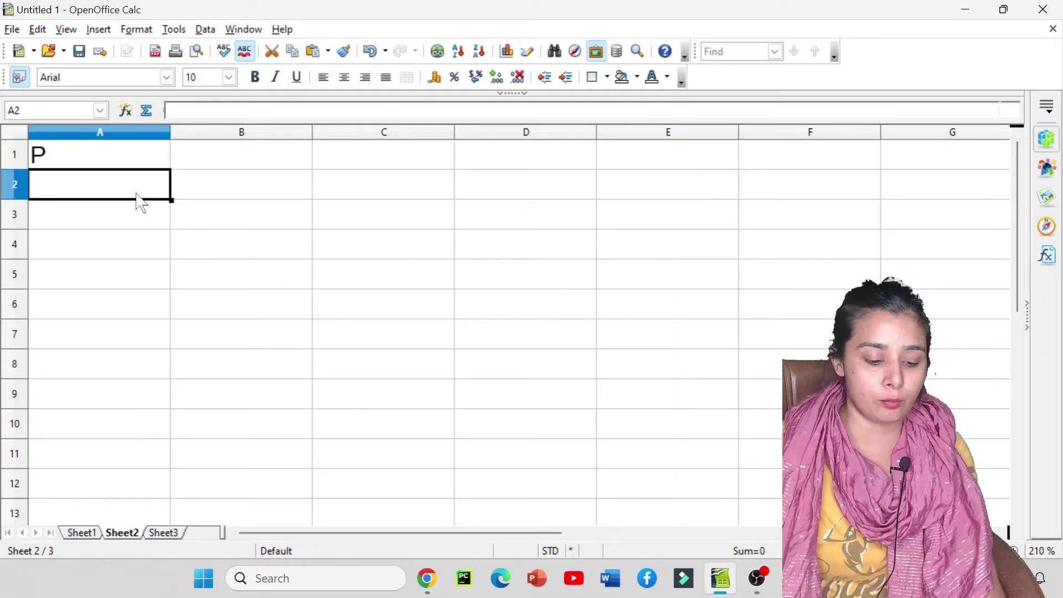
text(R)
key(Return)
text(T)
key(Return)
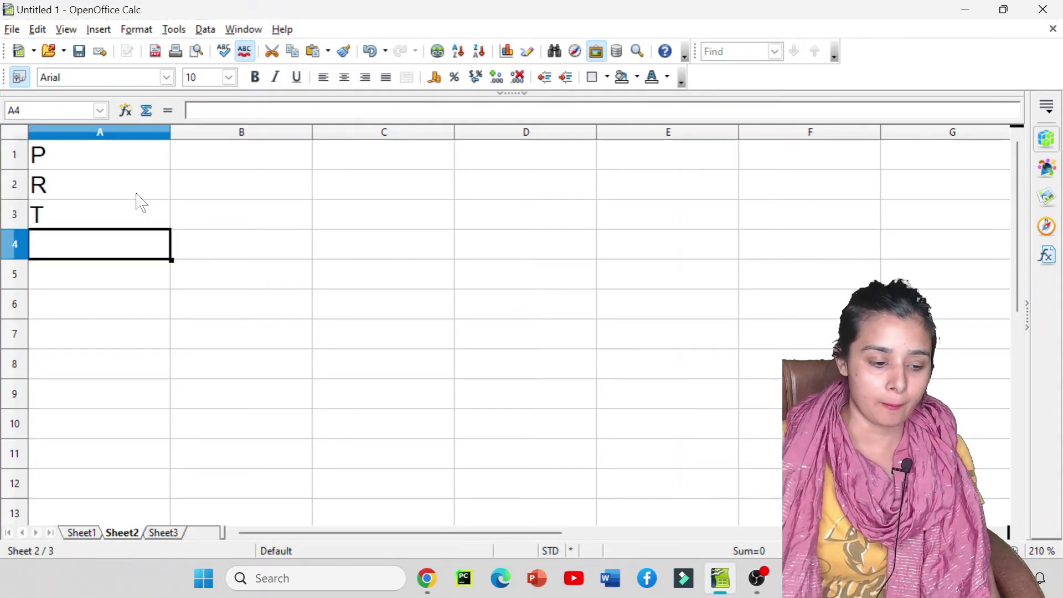
text(SI)
key(Tab)
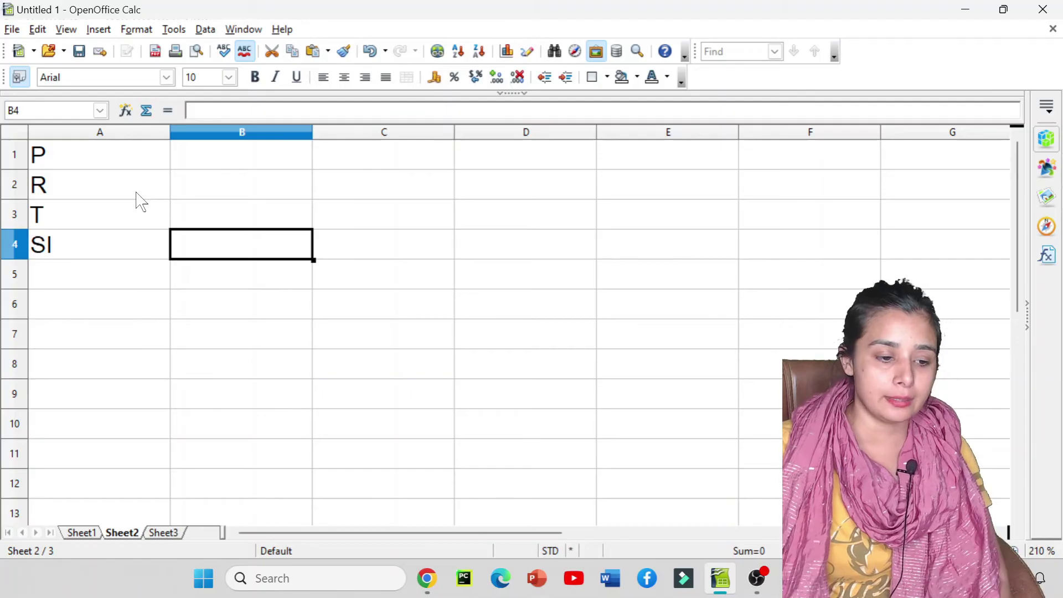
- Enter 4 for P, 4 for R and 3 for T in cells B1 to B3
click(203, 167)
text(4)
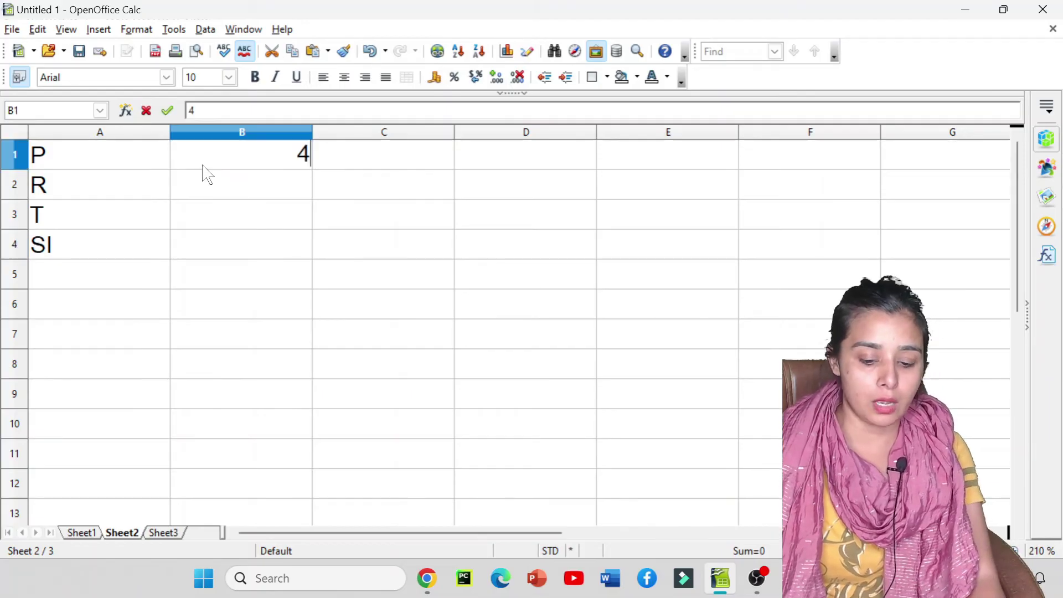
key(Return)
text(4)
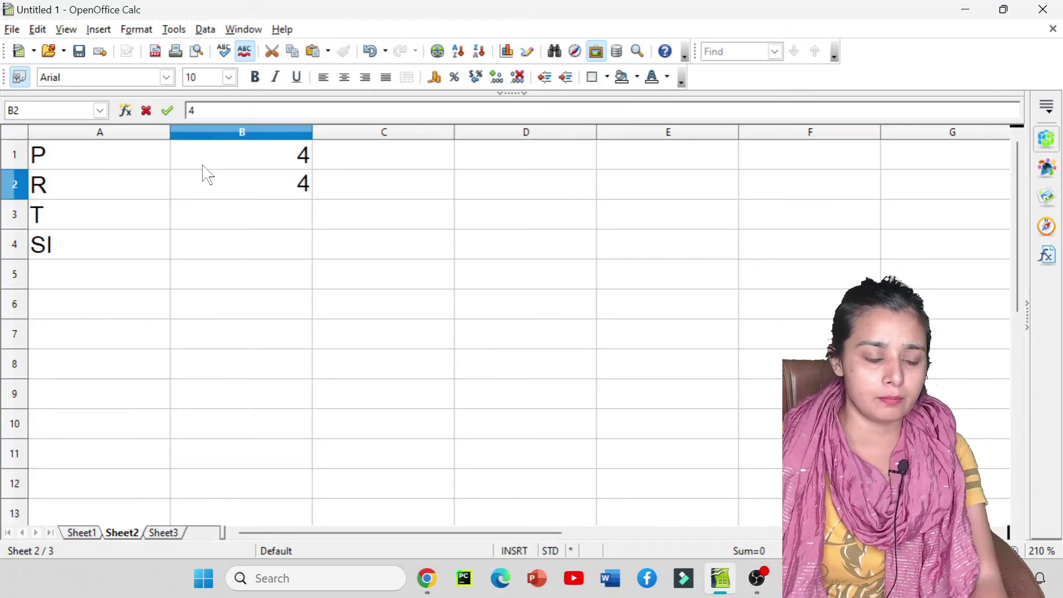
text(5)
key(BackSpace)
key(Return)
text(3)
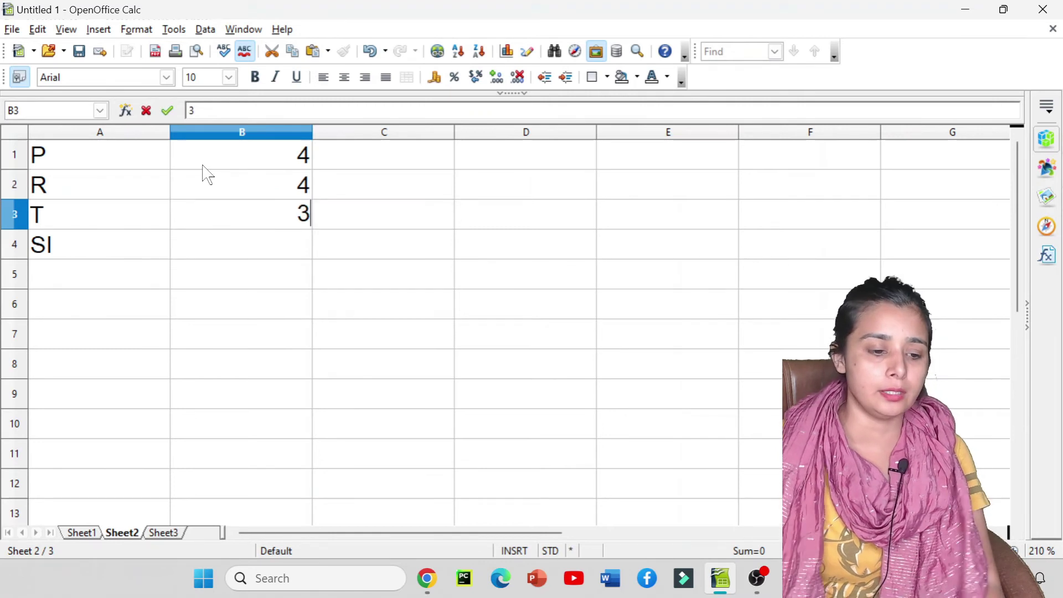
- Enter the simple-interest formula =B1*B2*B3/100 in cell B4
click(218, 247)
text(=)
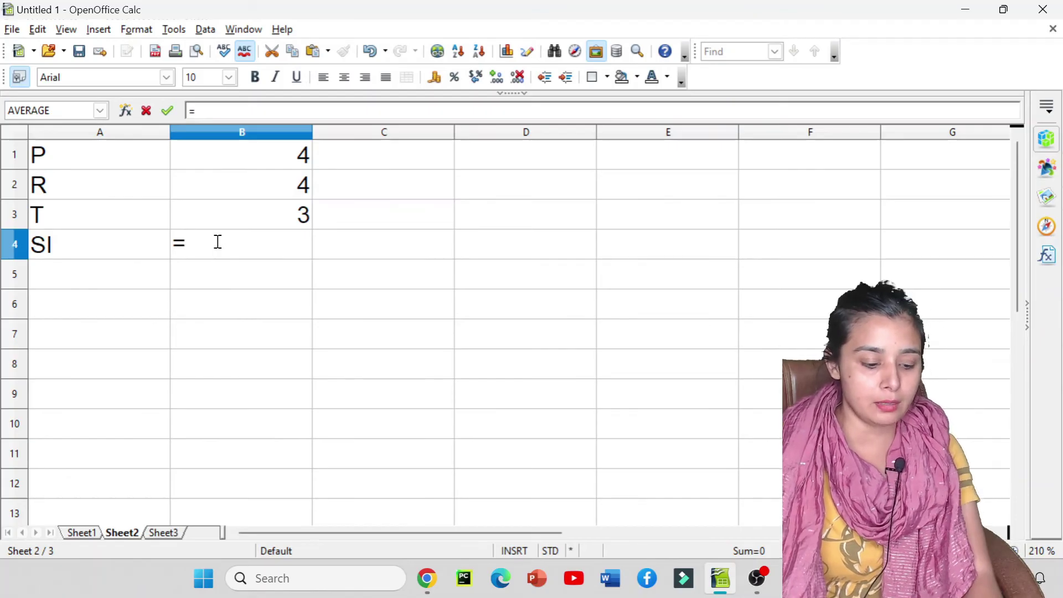
text(B1*)
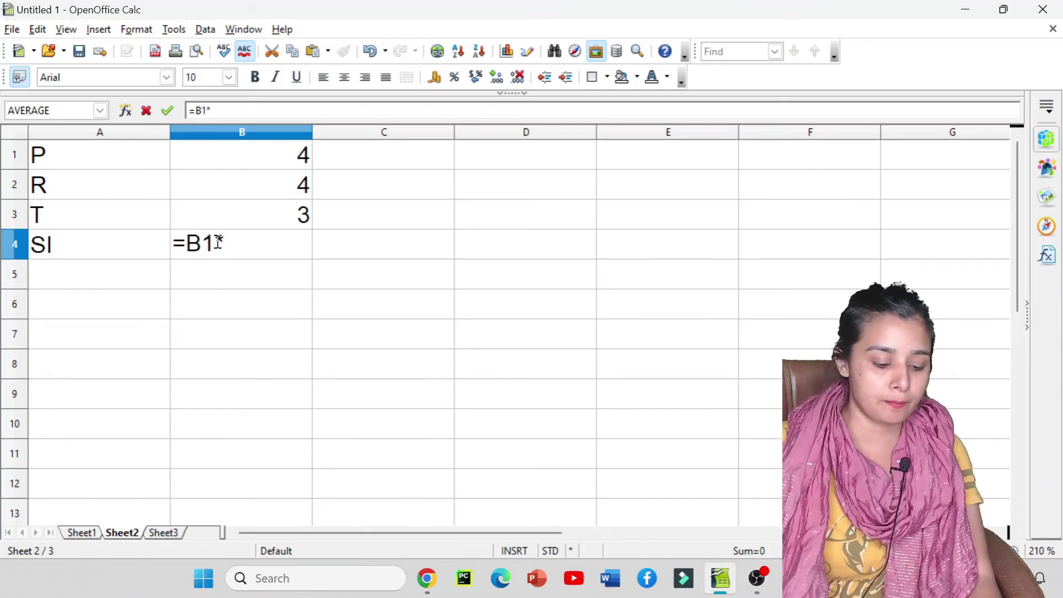
text(B2*)
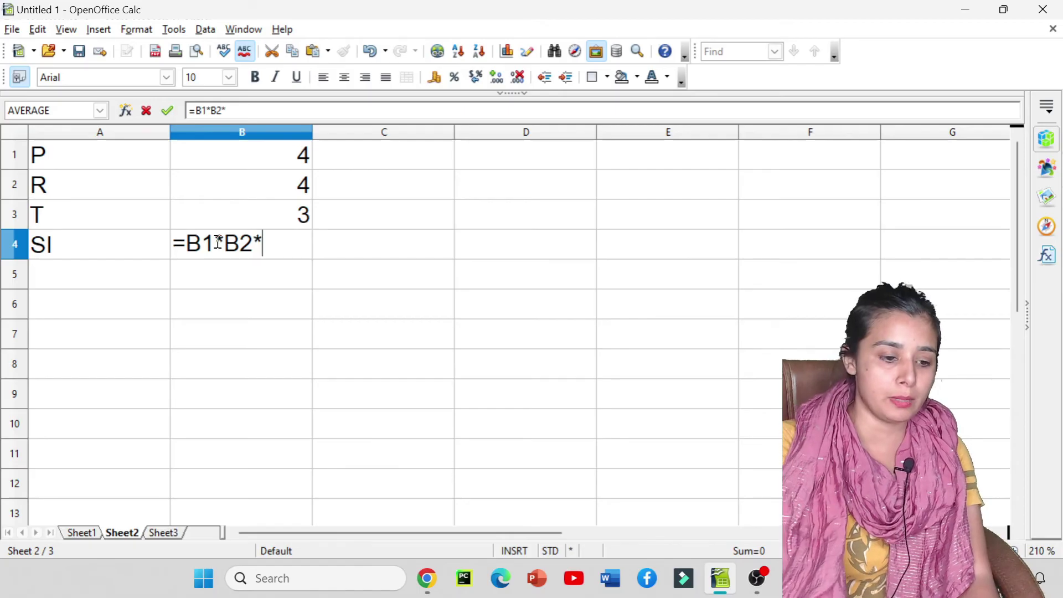
text(B)
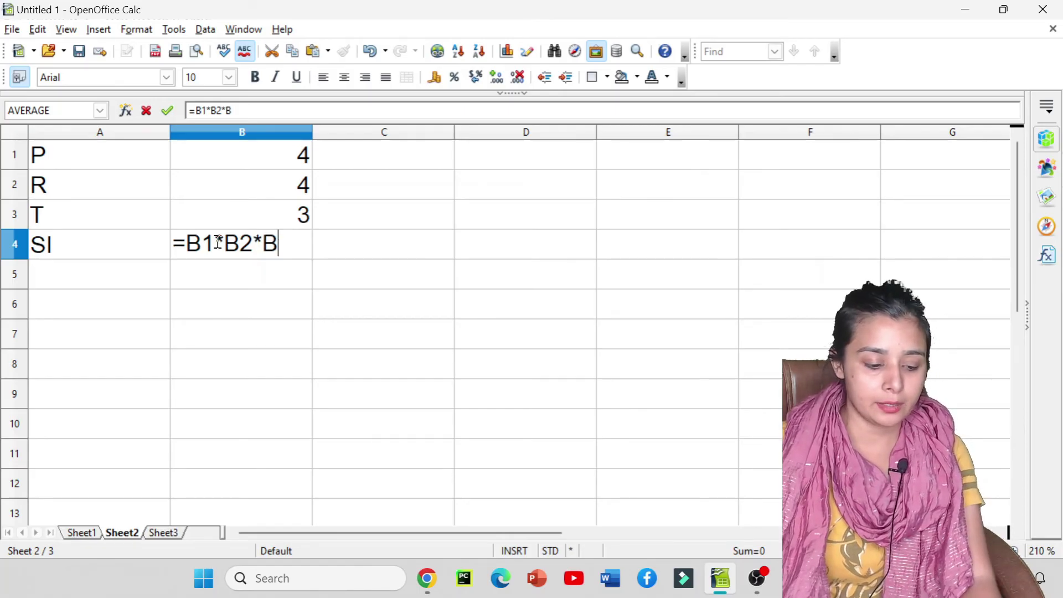
text(3/10)
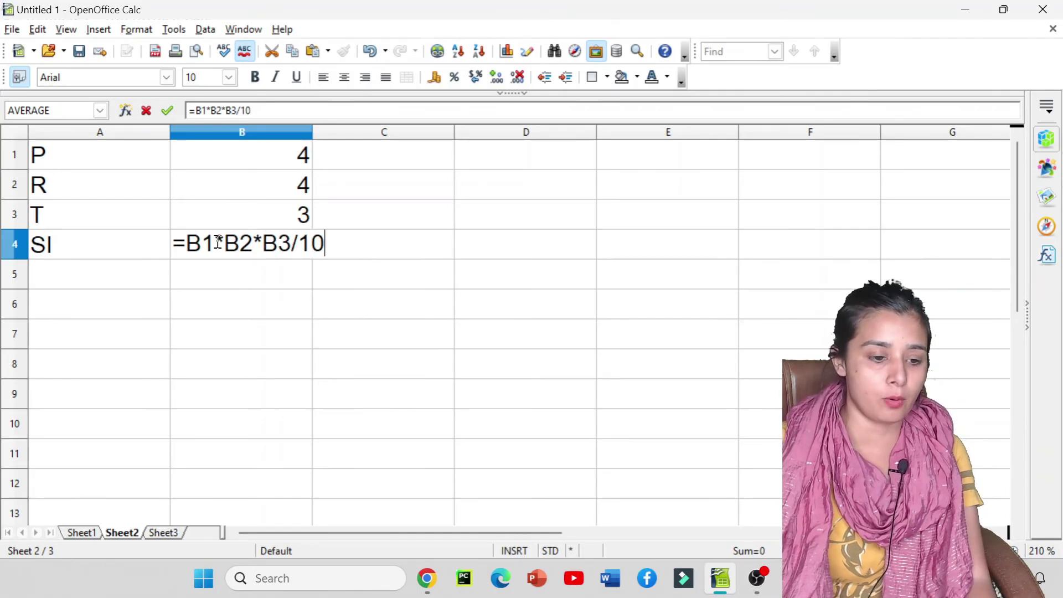
key(Return)
click(219, 243)
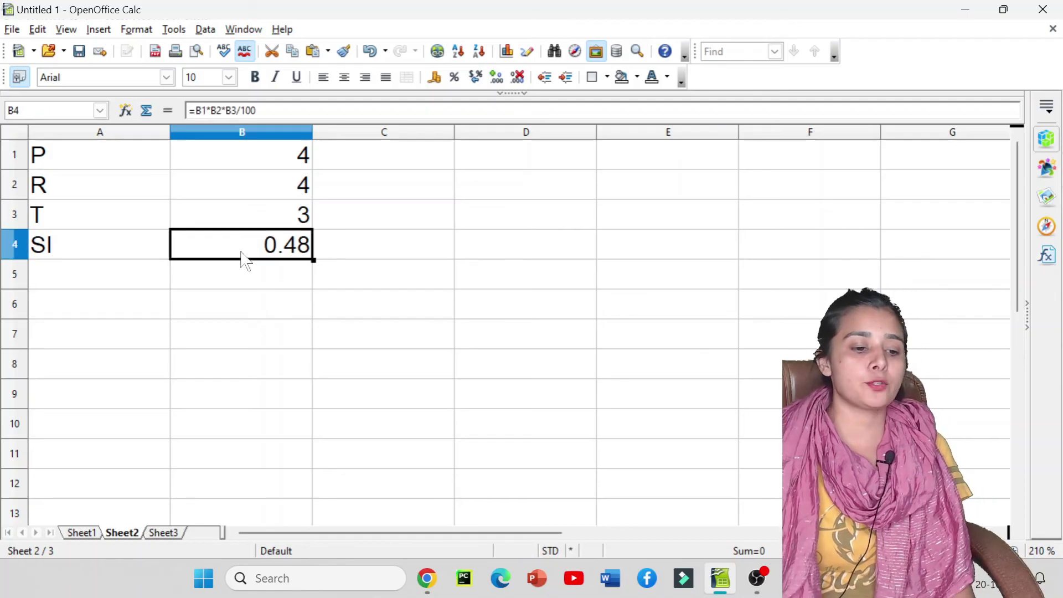
- Change the principal P in cell B1 to 2000
click(302, 162)
text(2000)
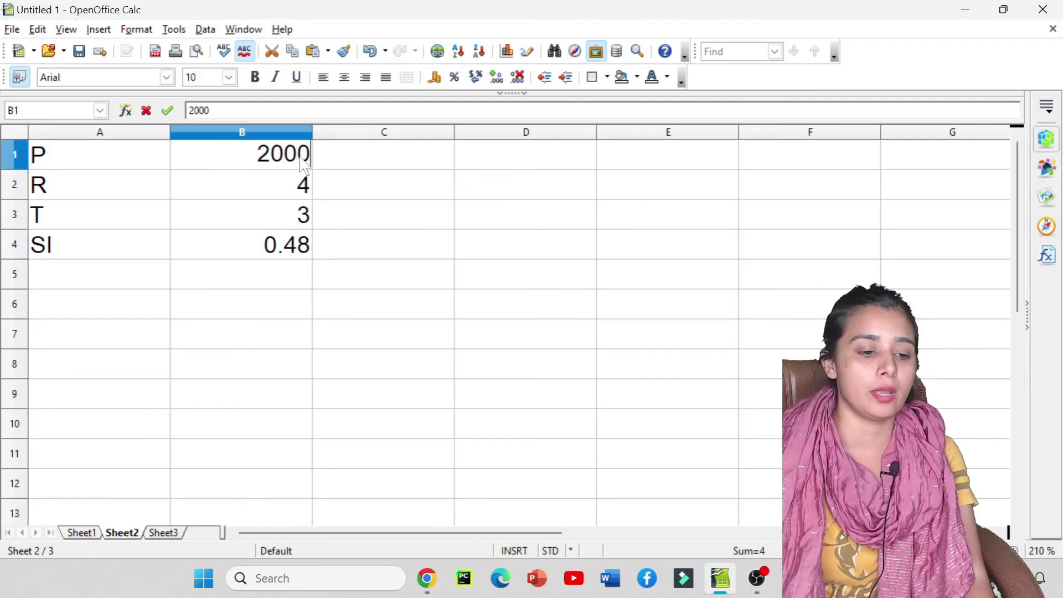
key(Return)
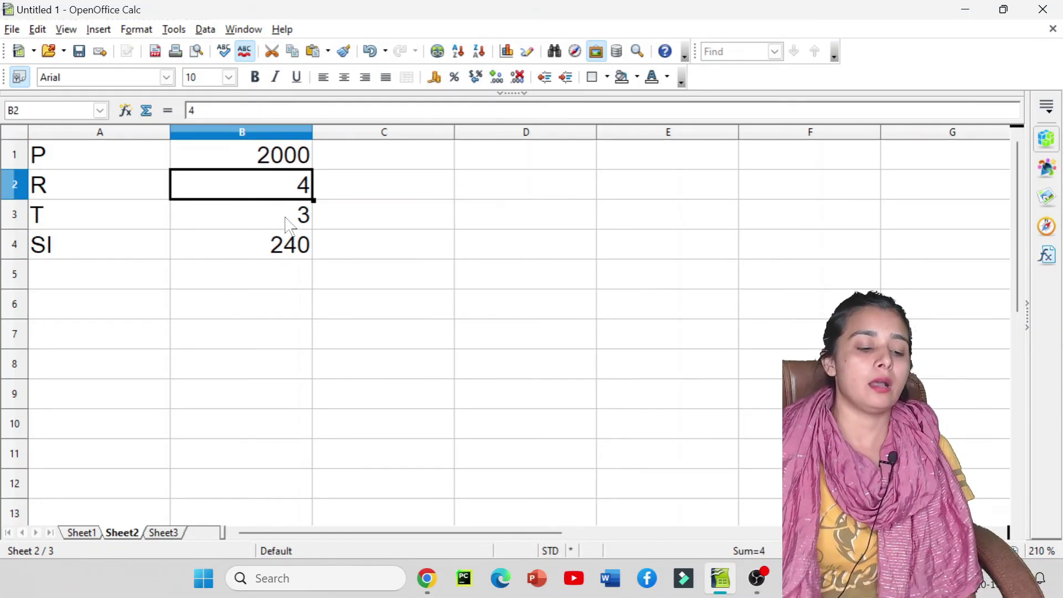
- Start Goal Seek with the SI cell B4 as formula cell and set the target value to 3000
click(280, 252)
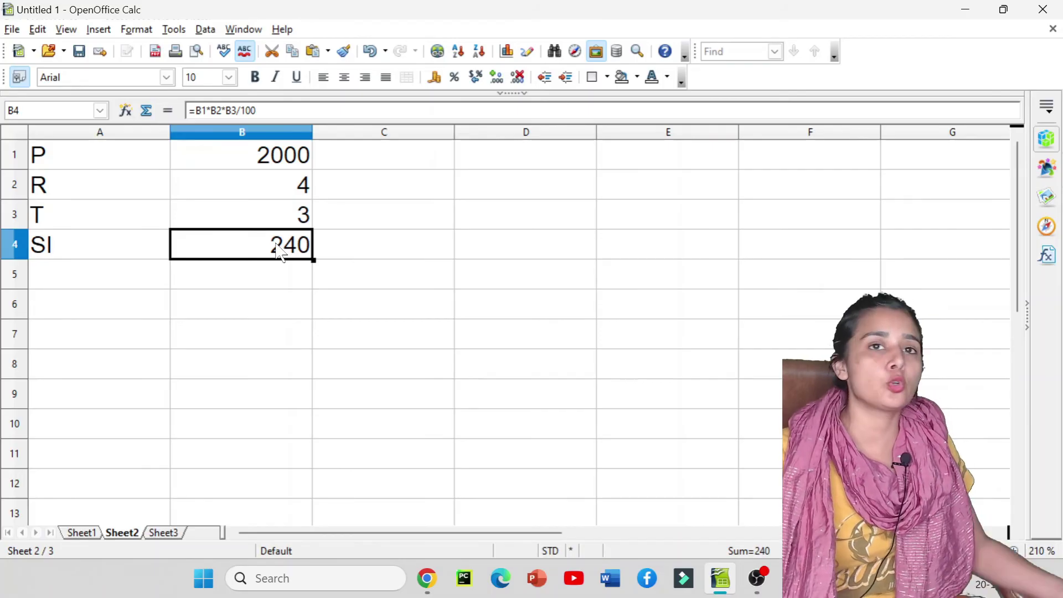
click(140, 30)
click(178, 32)
click(179, 32)
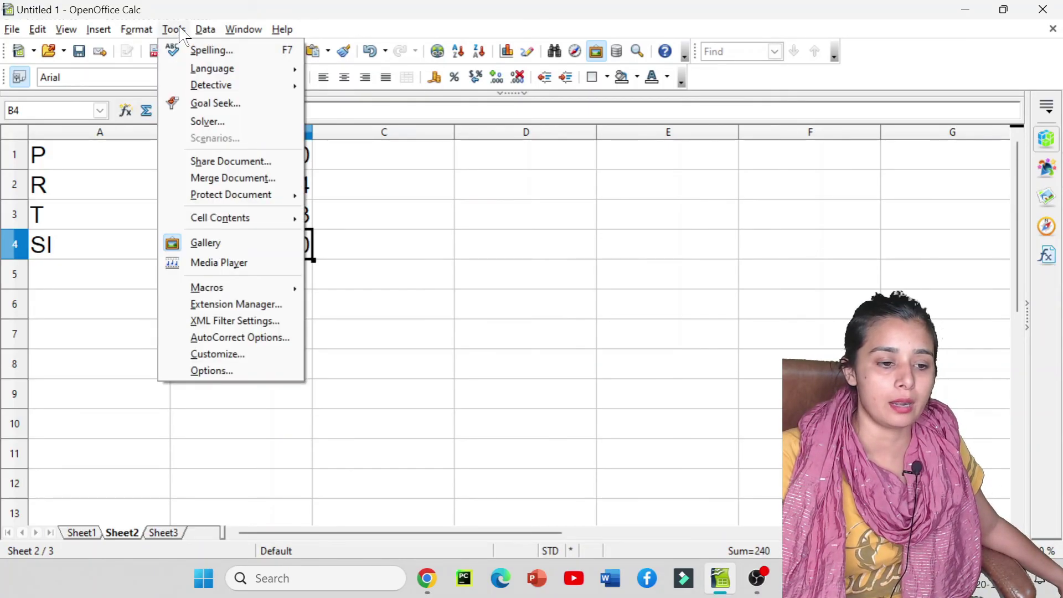
mouse_move(203, 32)
click(214, 102)
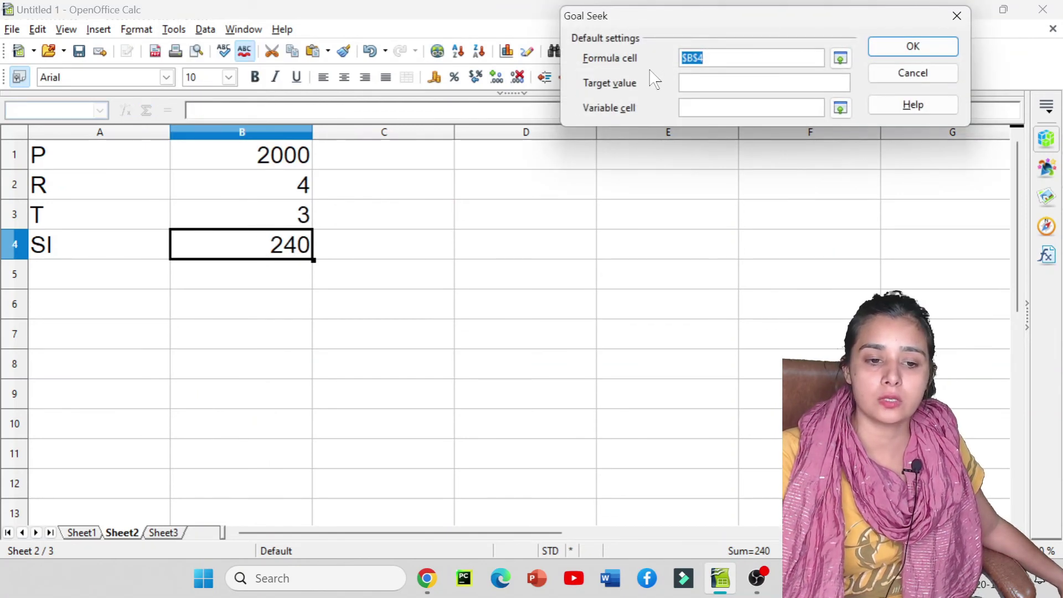
click(697, 80)
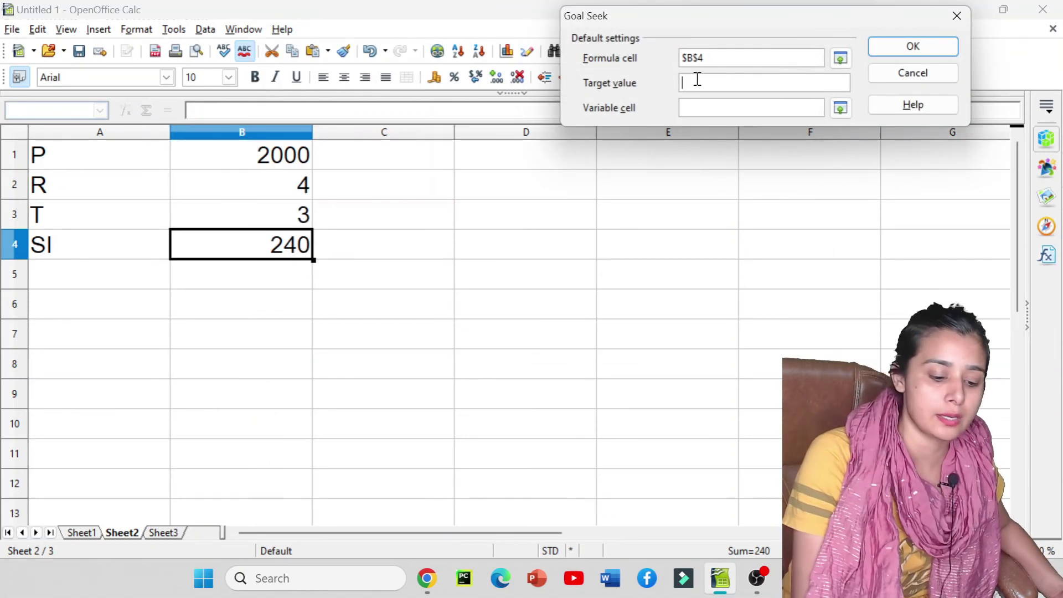
text(3000)
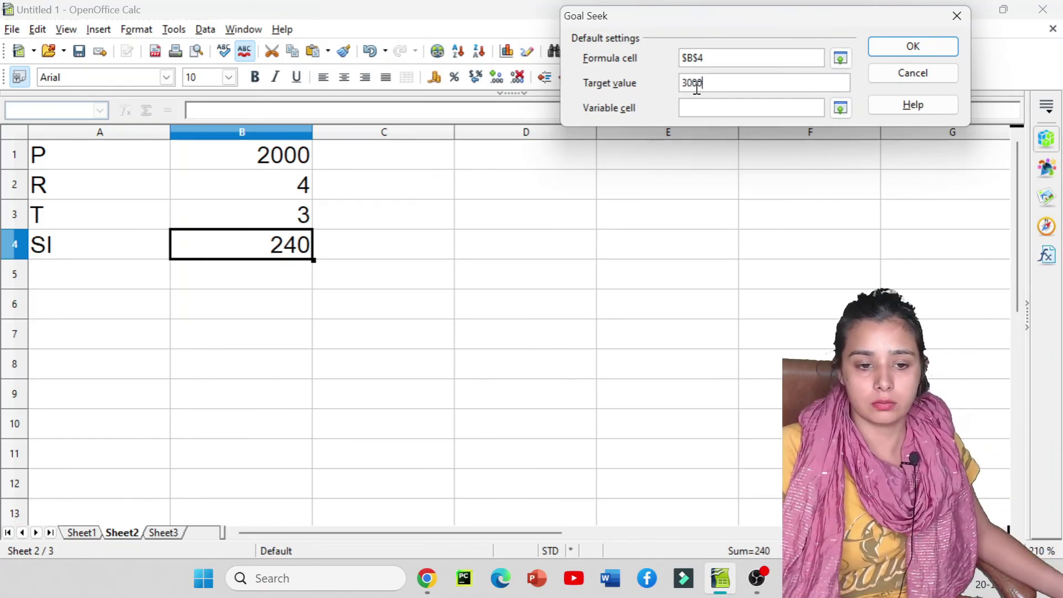
- Pick the principal cell B1 as the variable cell, run Goal Seek and insert the result
click(841, 108)
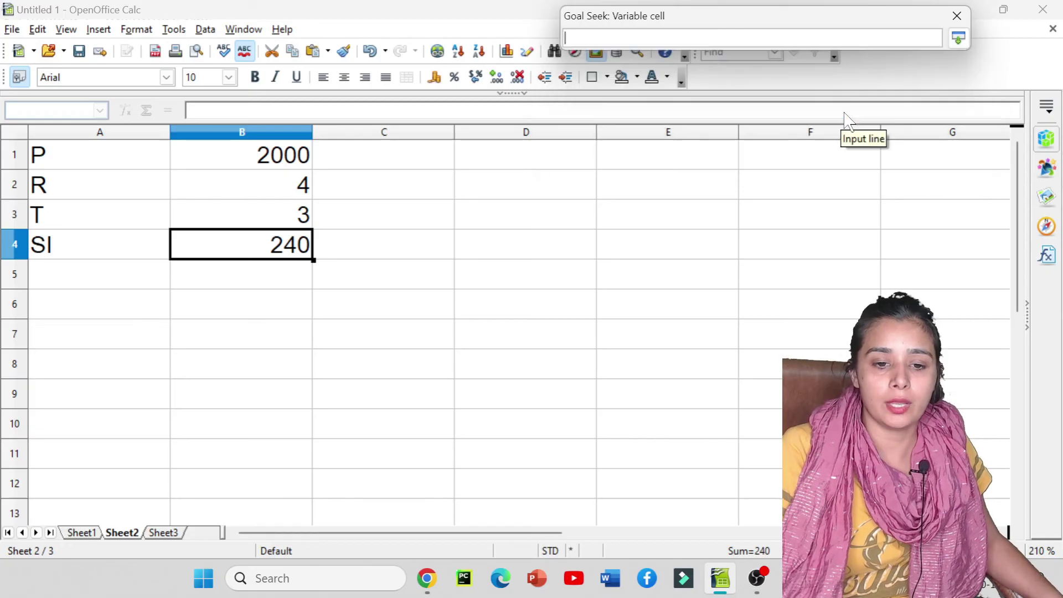
click(276, 157)
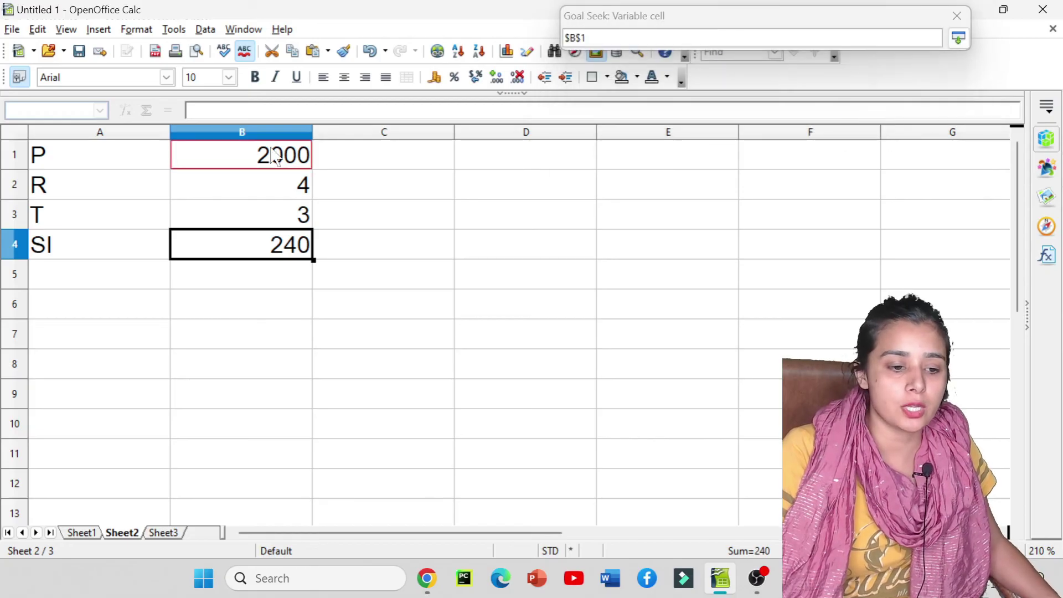
click(955, 44)
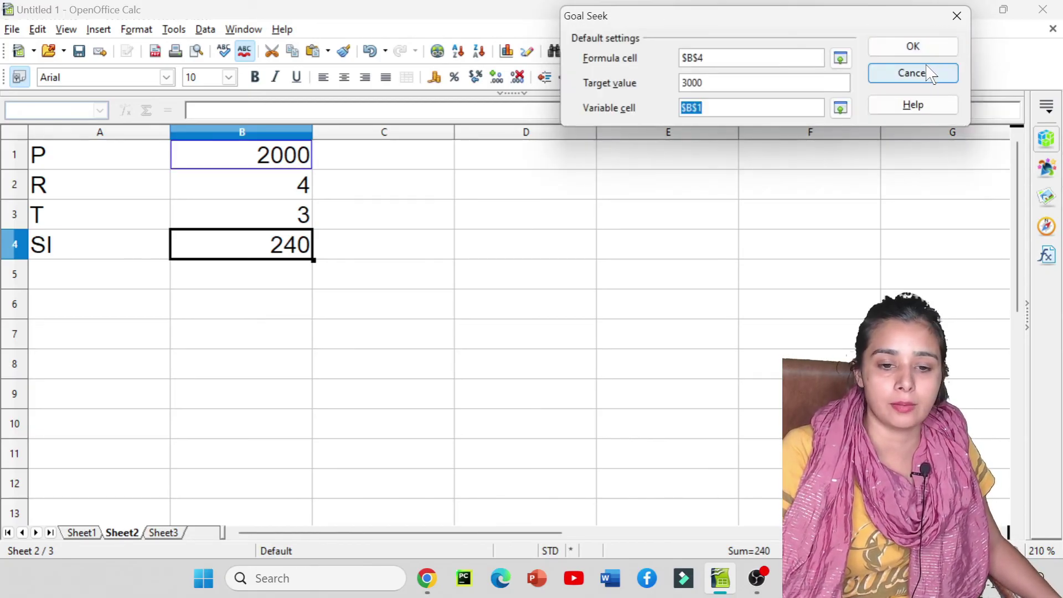
click(919, 51)
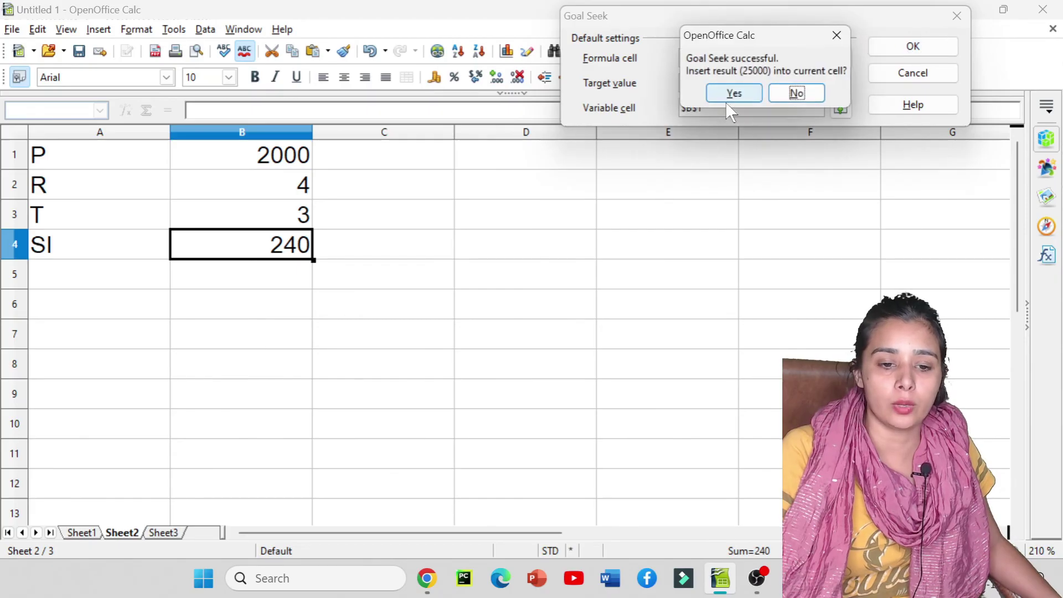
click(726, 95)
click(235, 166)
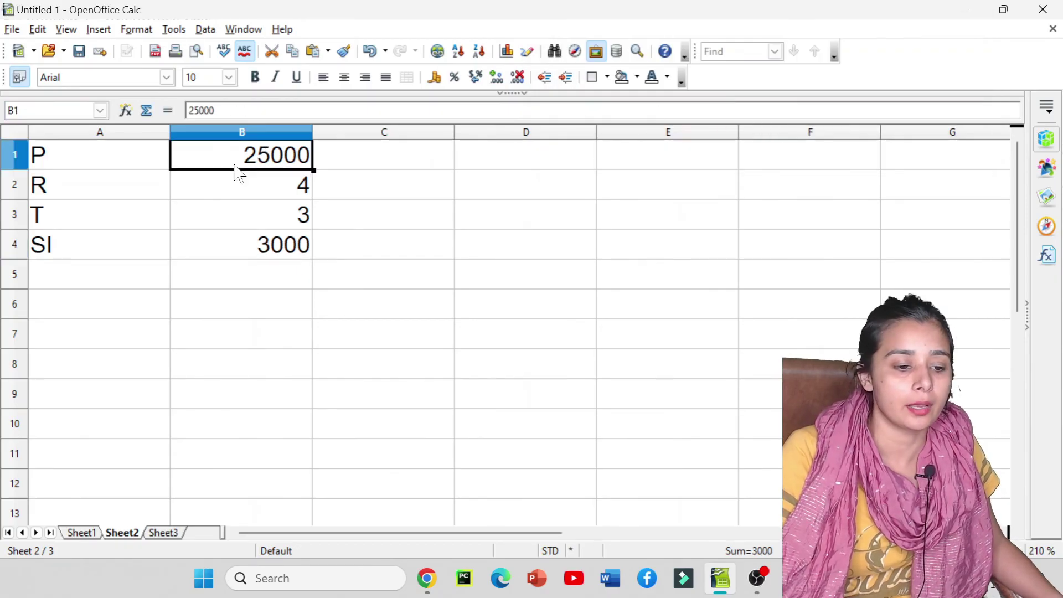